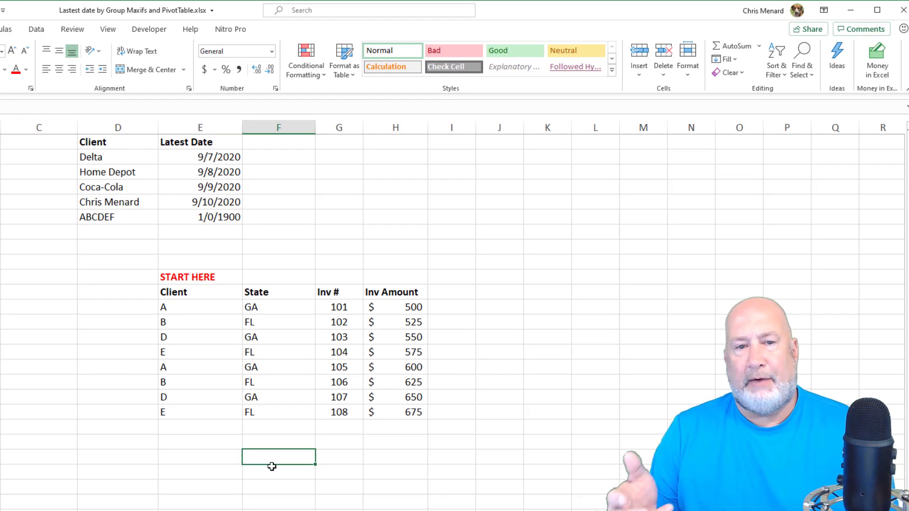
- In cell E22, enter a MAXIFS formula finding the largest amount in H12:H19 where the client range E12:E19 equals "a"
drag(193, 292, 401, 409)
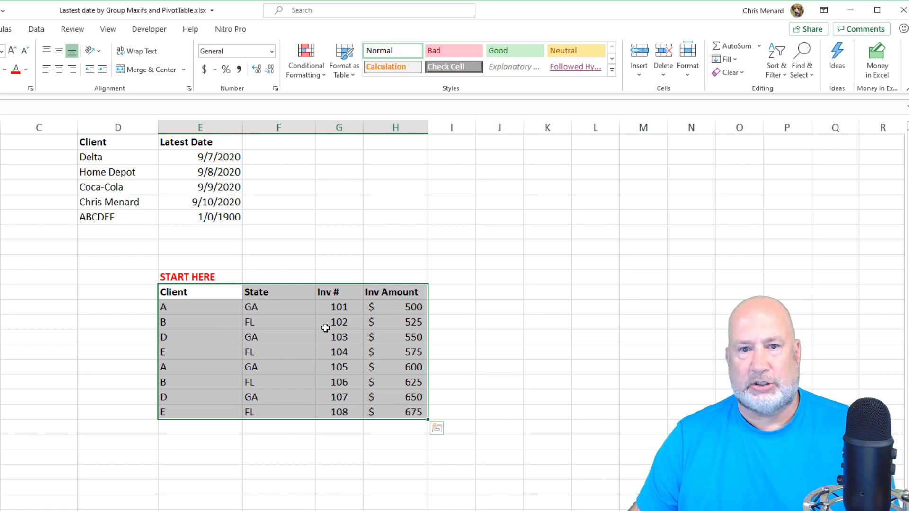
click(213, 458)
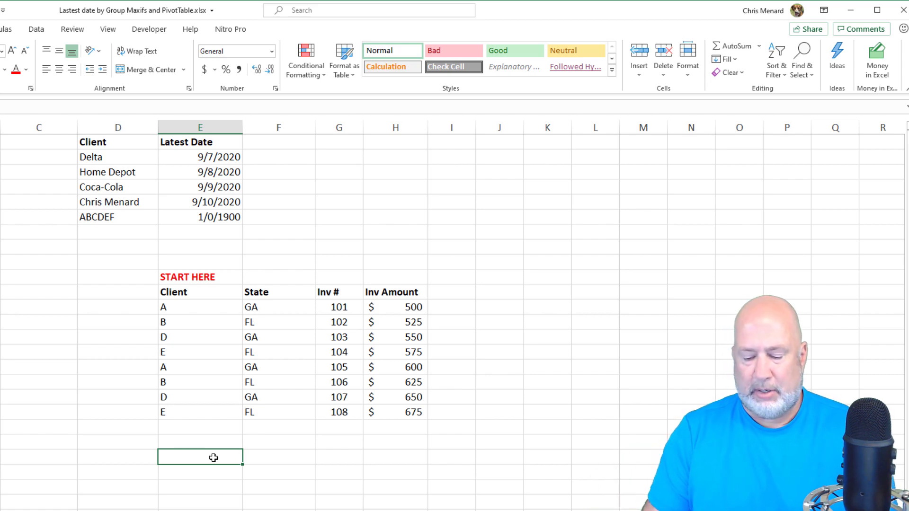
text(=maxifs)
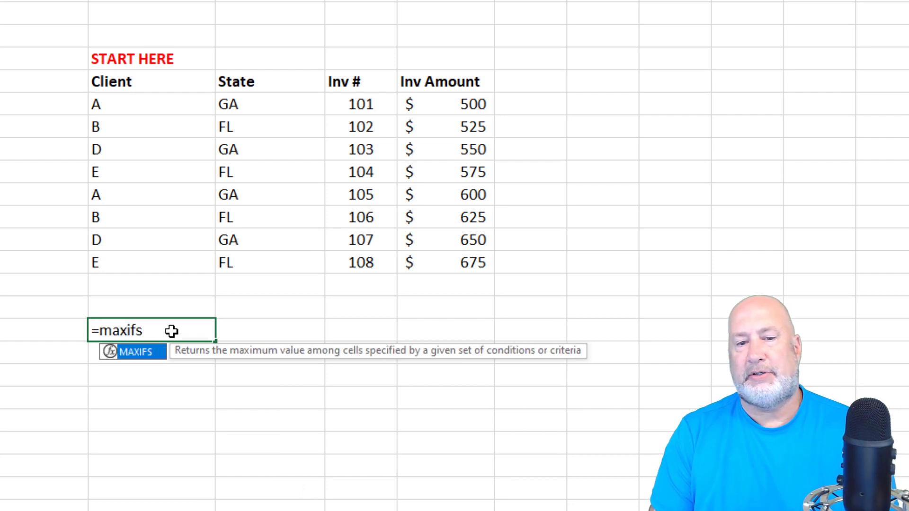
key(Tab)
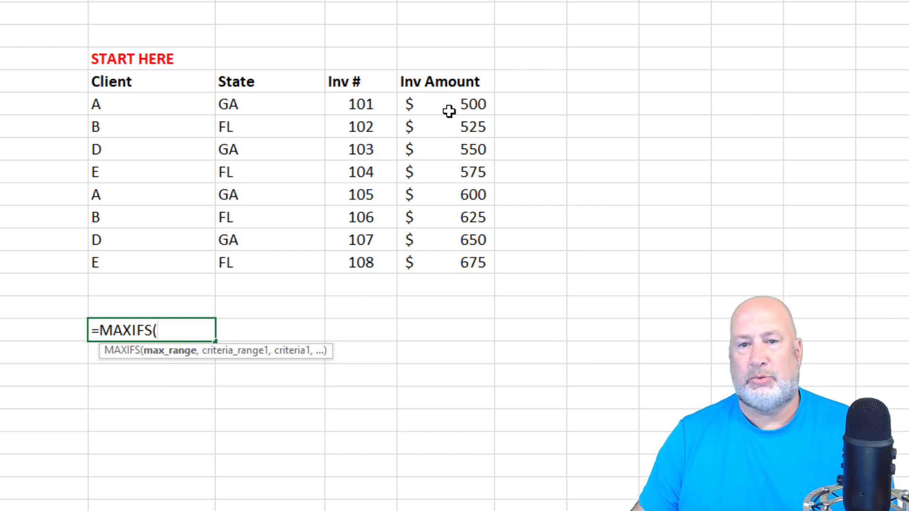
drag(450, 105, 447, 266)
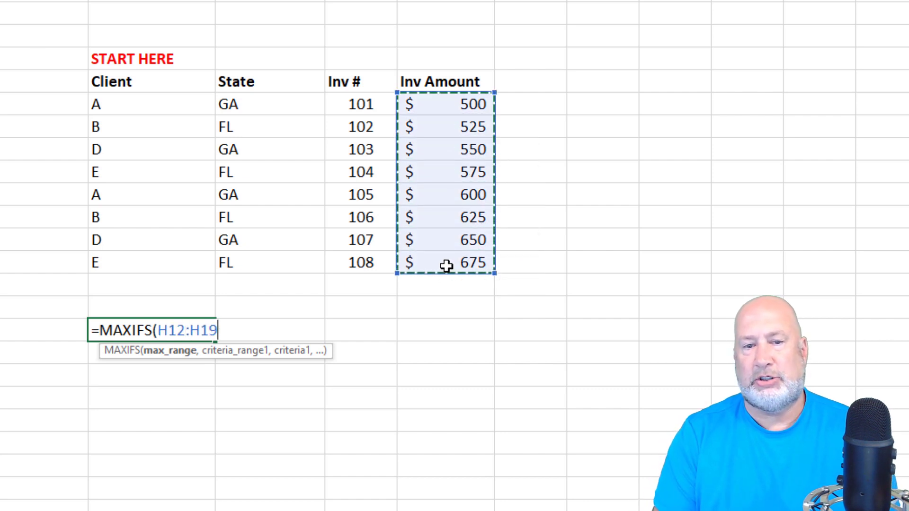
text(,)
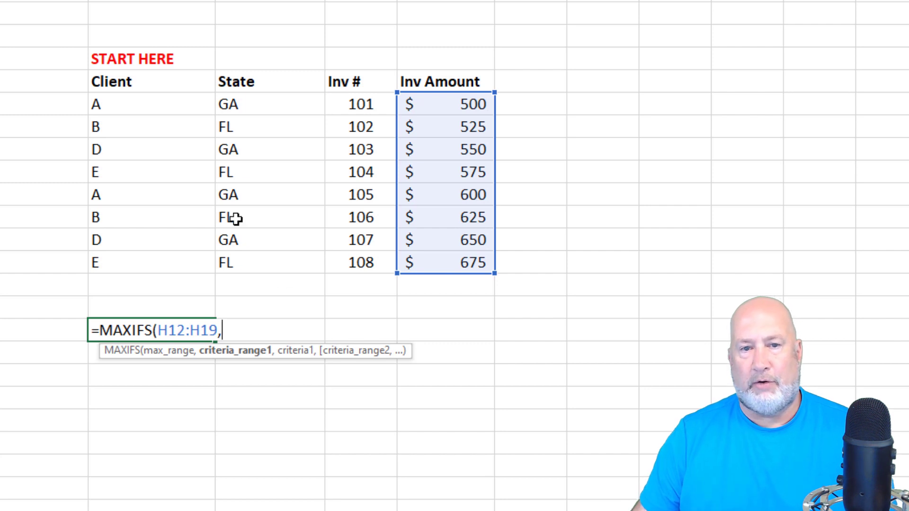
drag(143, 104, 131, 273)
text(,)
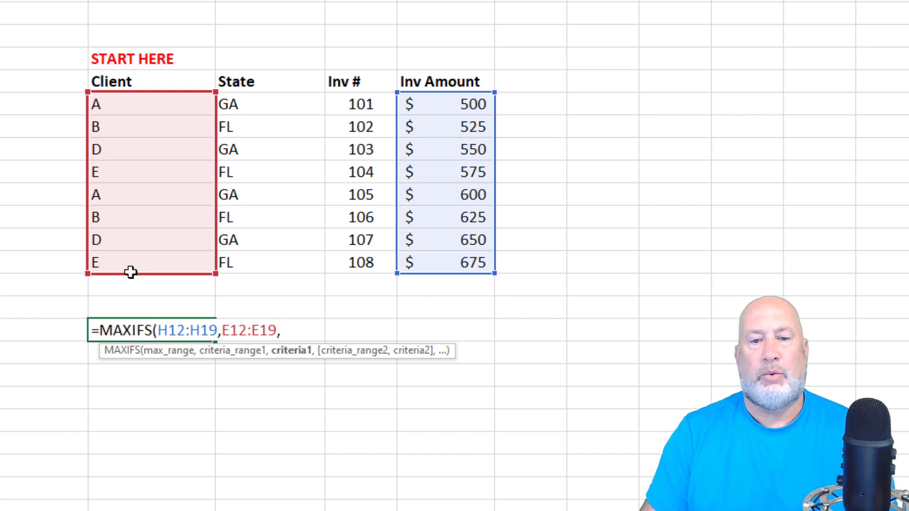
text("a")
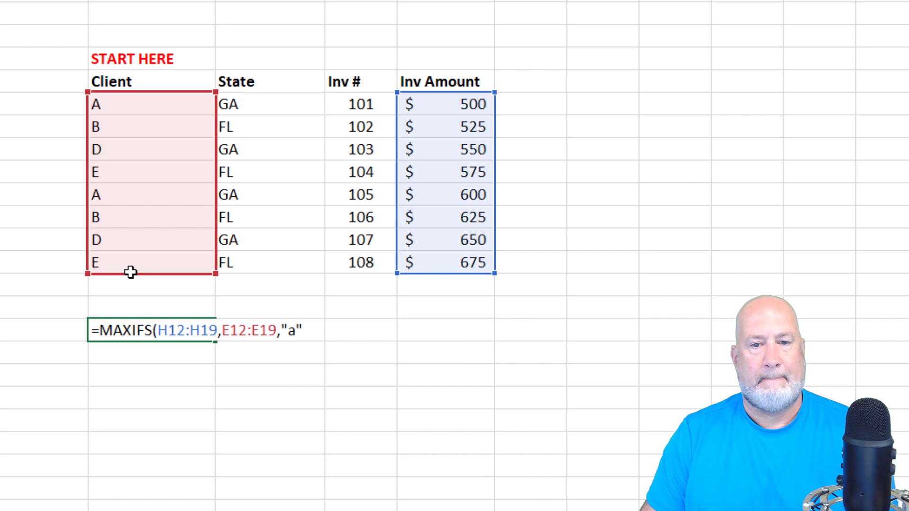
key(Return)
key(Up)
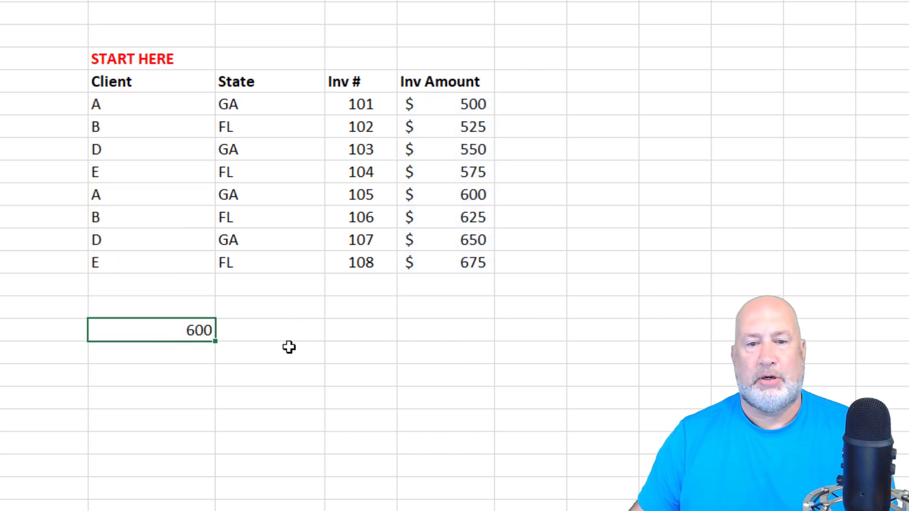
- Show the text of the E22 formula in cell E24 with the FORMULATEXT function
click(166, 374)
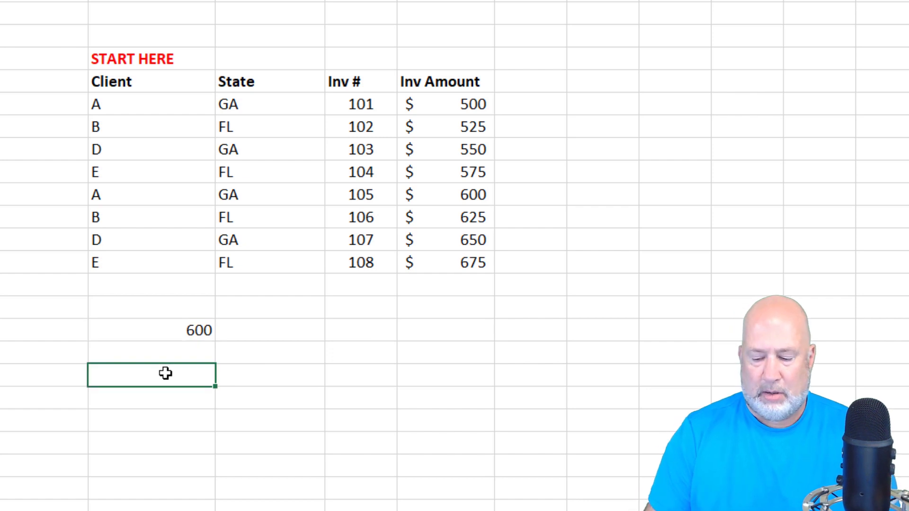
text(=form)
key(Tab)
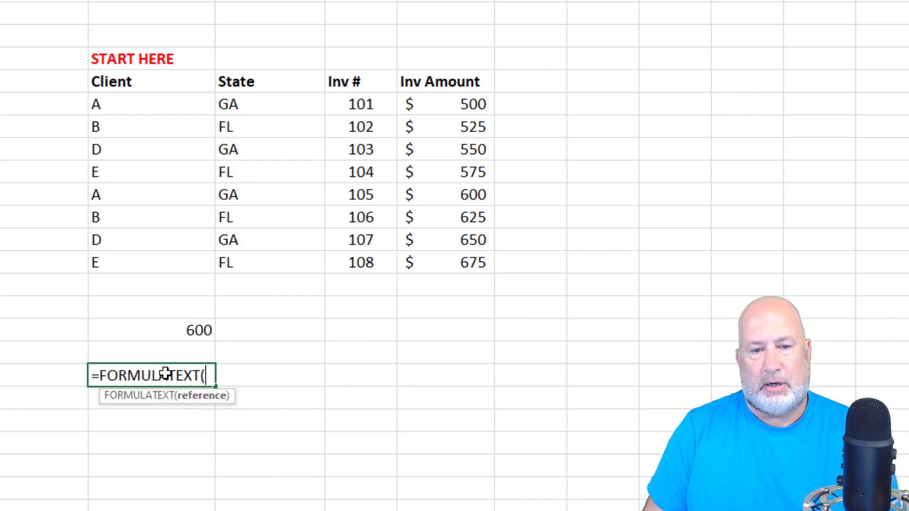
key(Up)
key(Up)
key(Return)
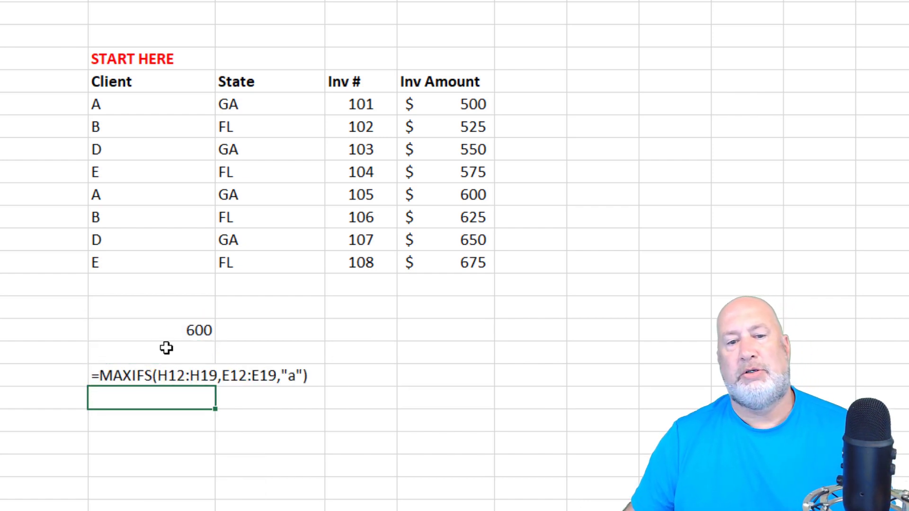
- Change the client criterion in the E22 MAXIFS formula to "E"
click(159, 377)
click(173, 326)
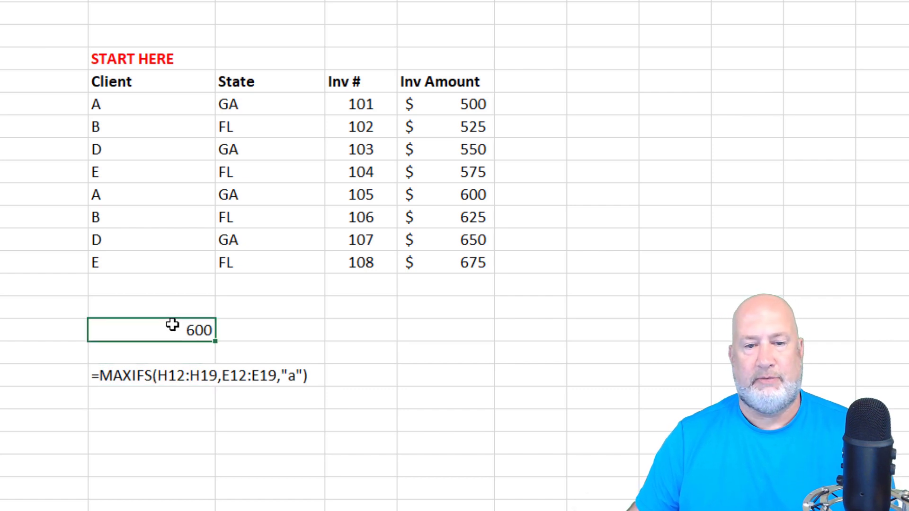
double_click(173, 325)
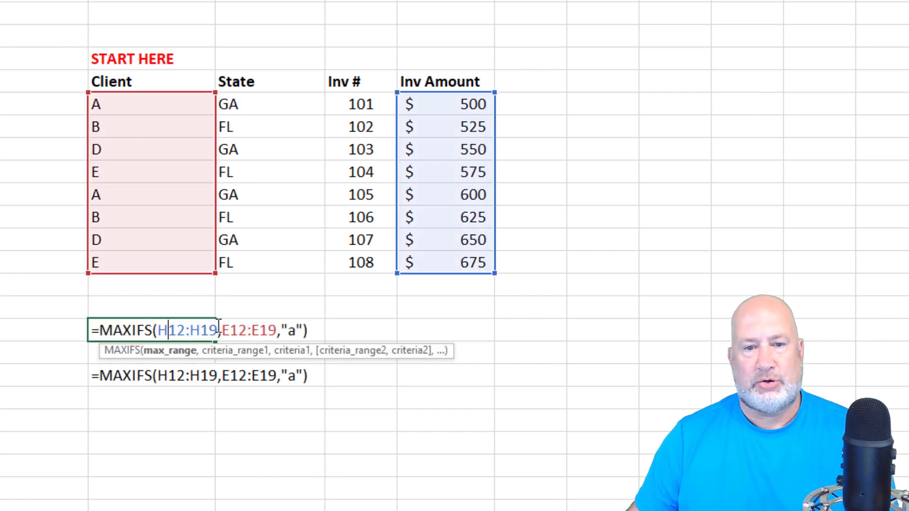
click(289, 330)
key(Delete)
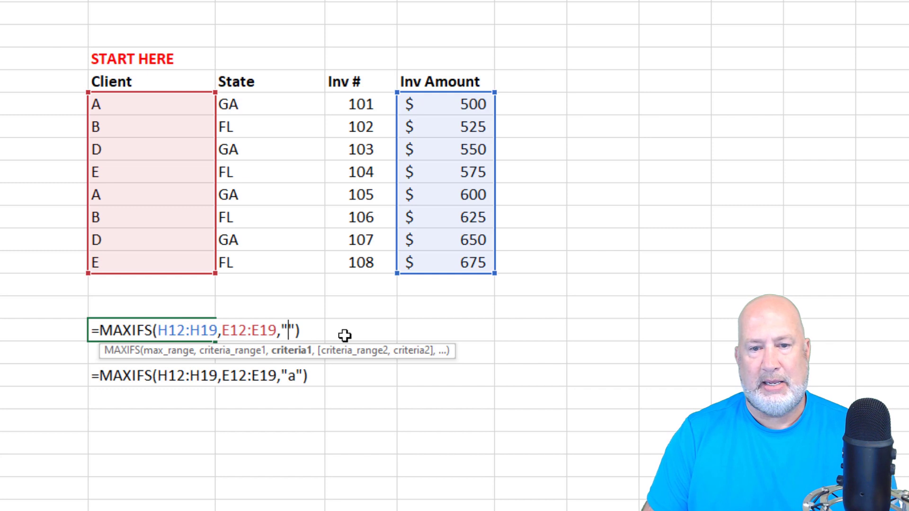
text(E)
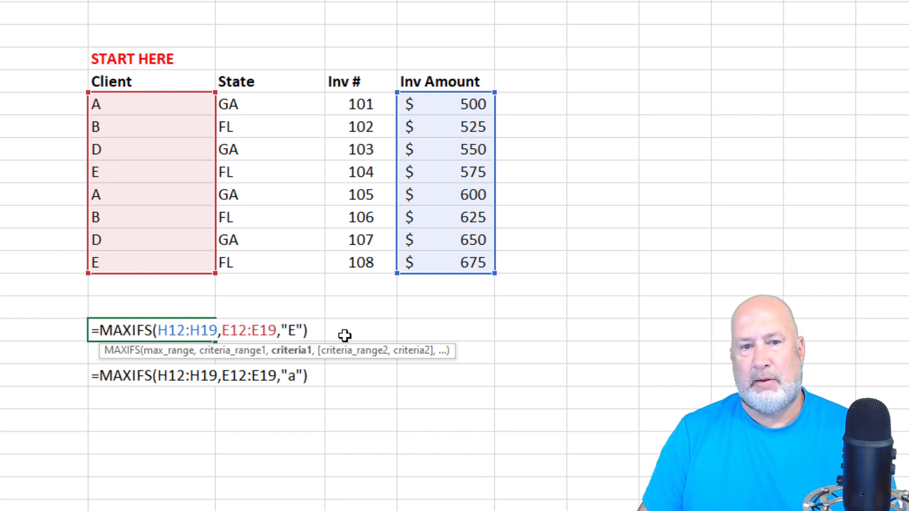
key(Return)
key(Up)
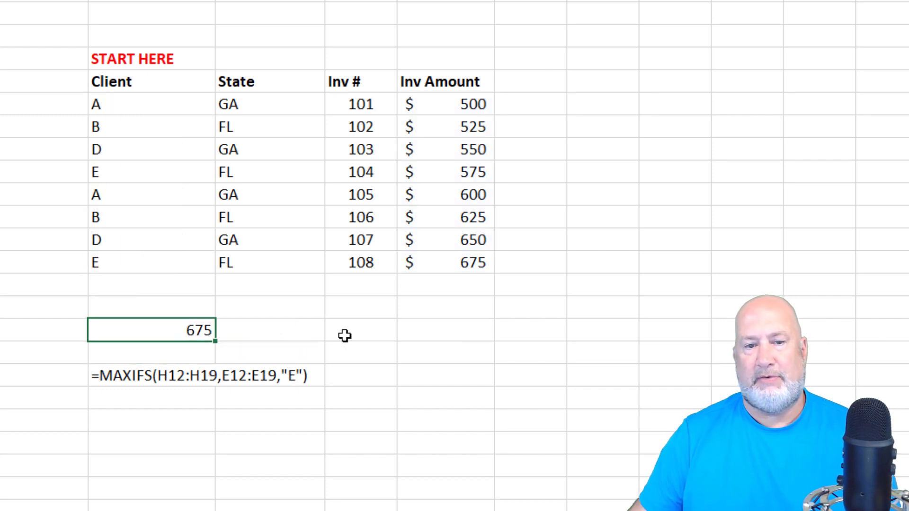
- Set the amount of invoice 104 for client E to 1000, then select the MAXIFS result cell
click(455, 172)
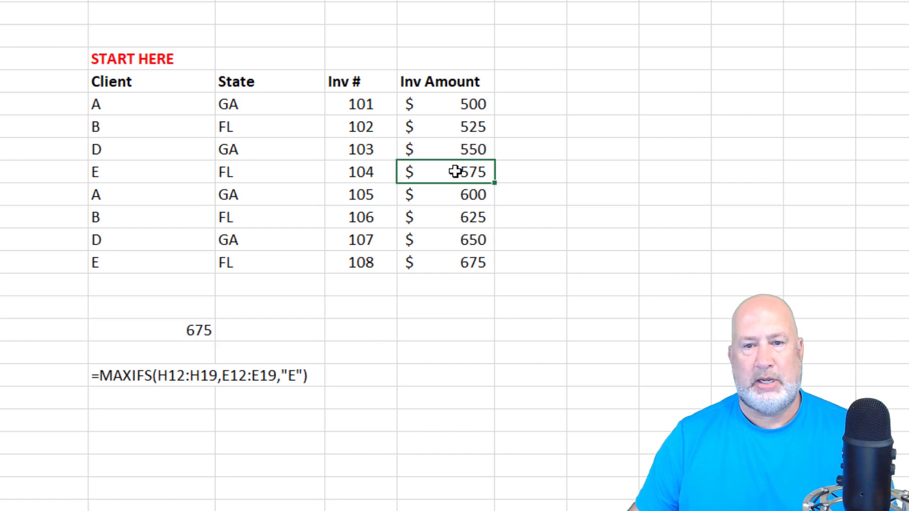
text(700)
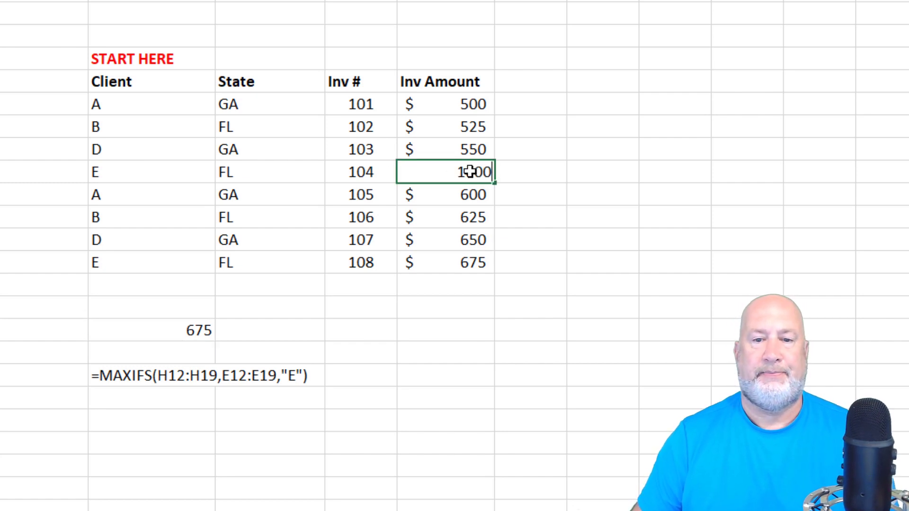
key(Return)
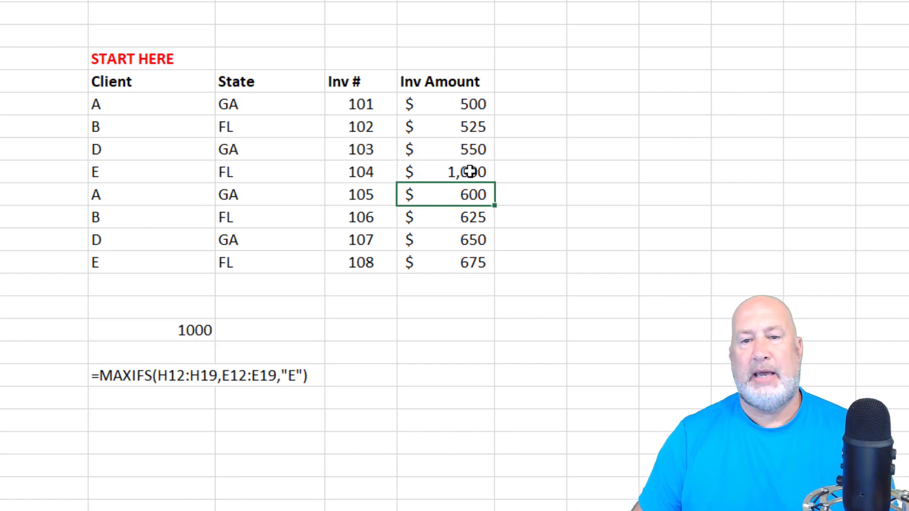
click(163, 331)
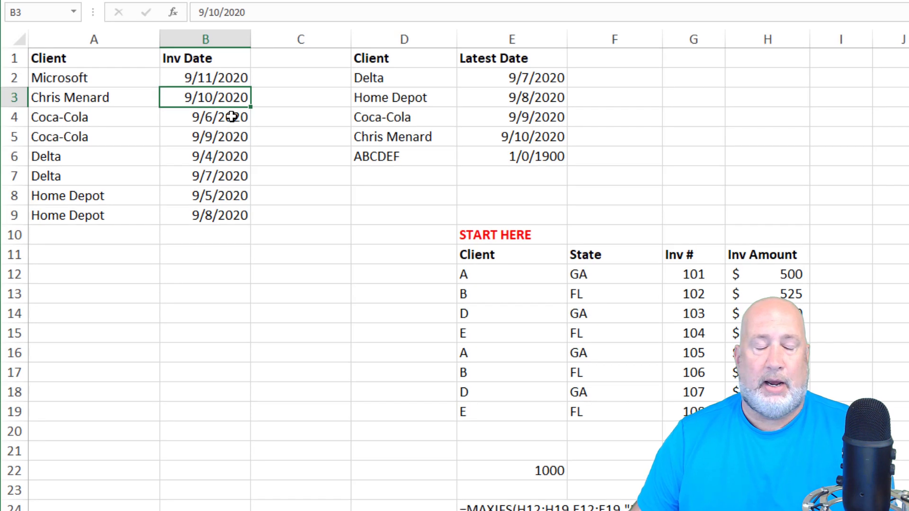
- Insert a PivotTable based on the client and invoice date data in A1:B9, placed on the existing worksheet at cell A14
drag(95, 56, 193, 211)
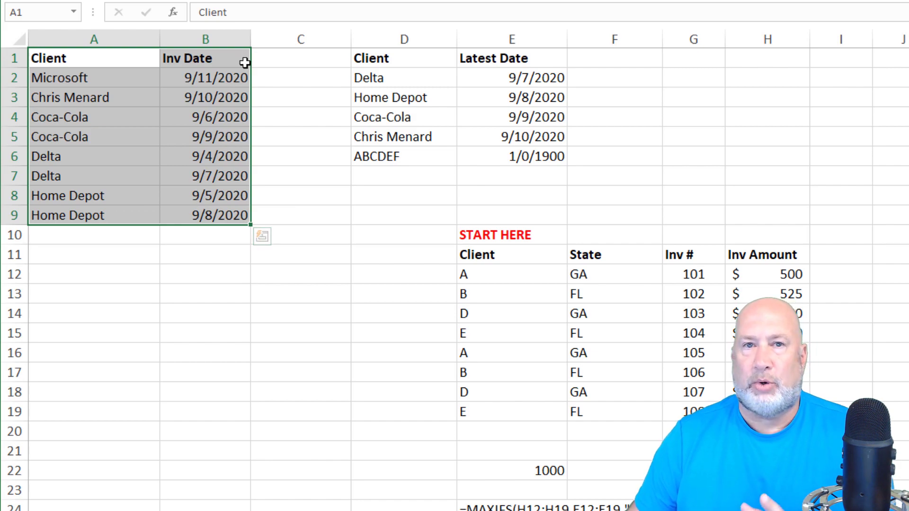
click(205, 84)
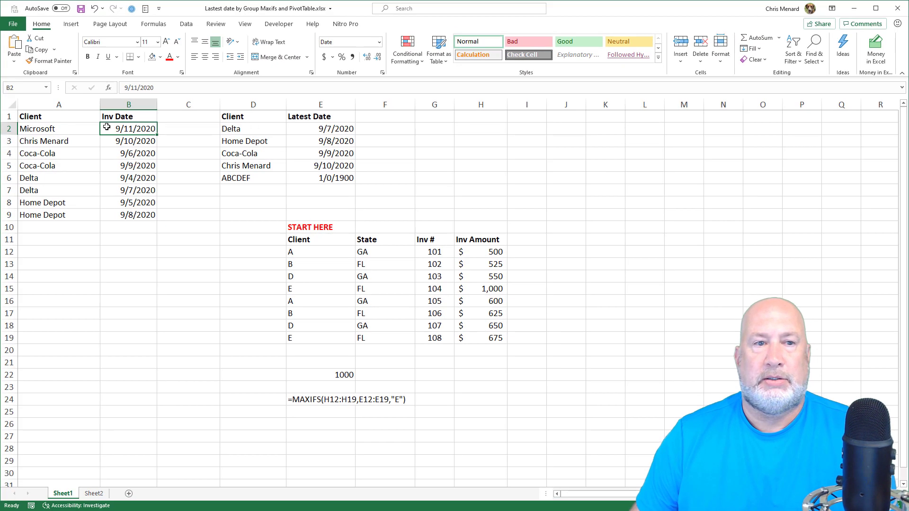
click(92, 129)
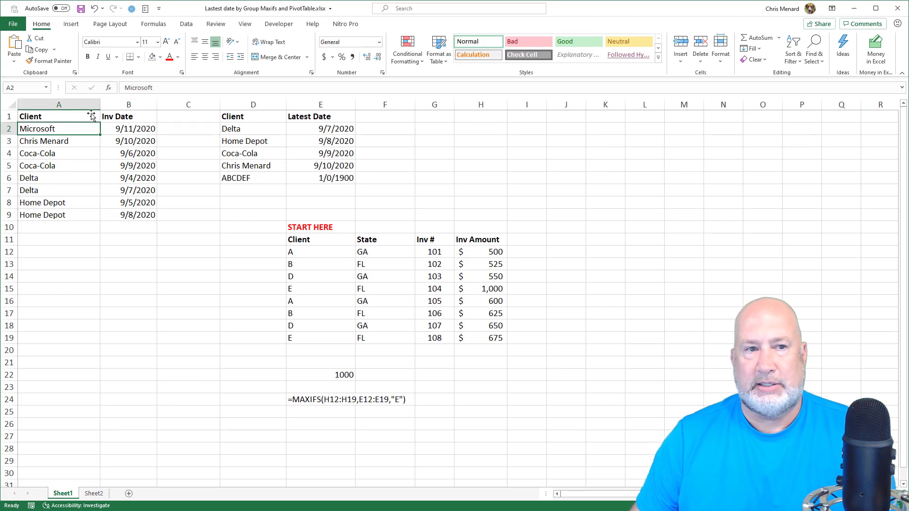
click(72, 25)
click(17, 45)
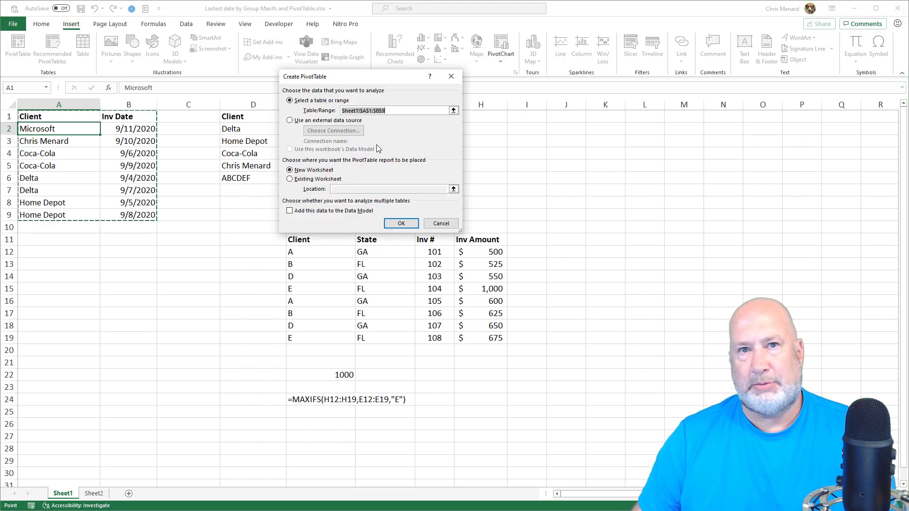
click(290, 179)
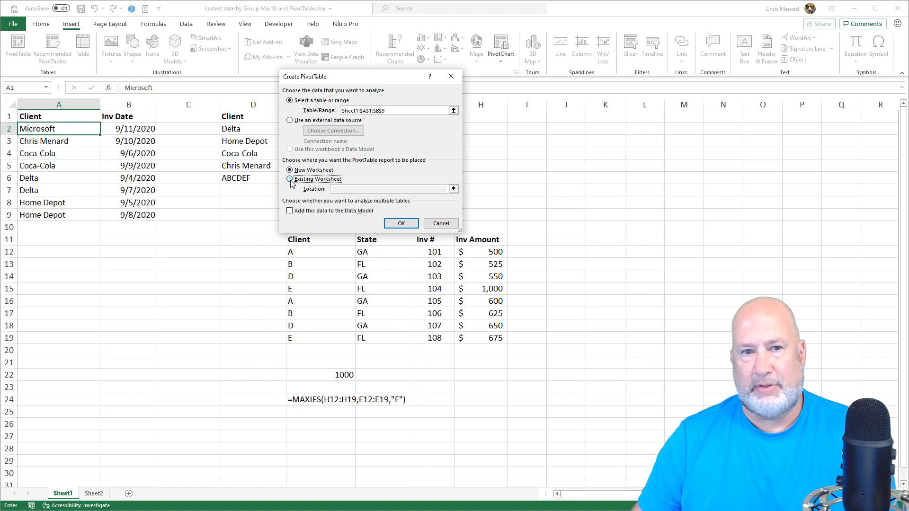
click(336, 189)
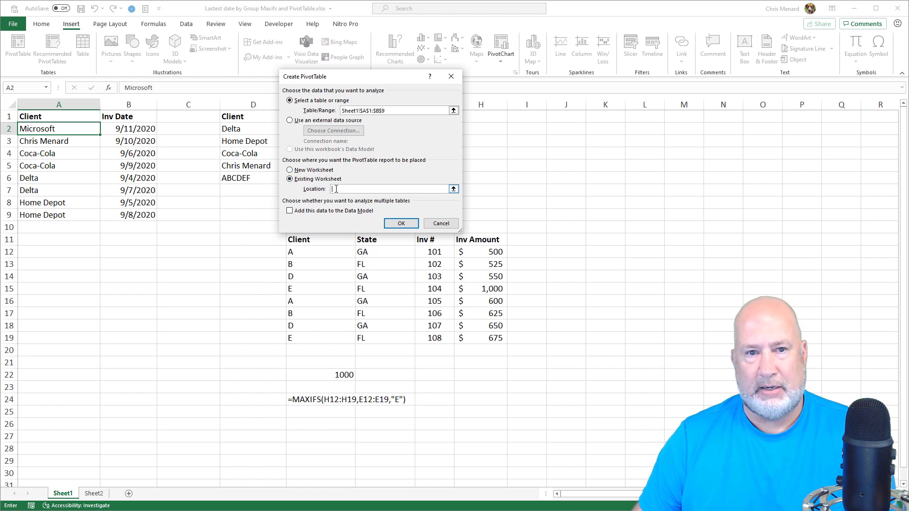
click(72, 275)
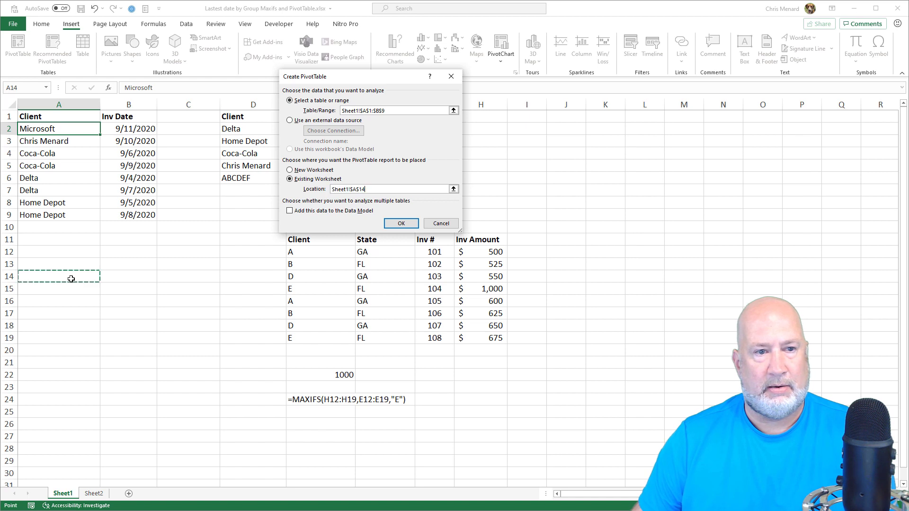
click(402, 225)
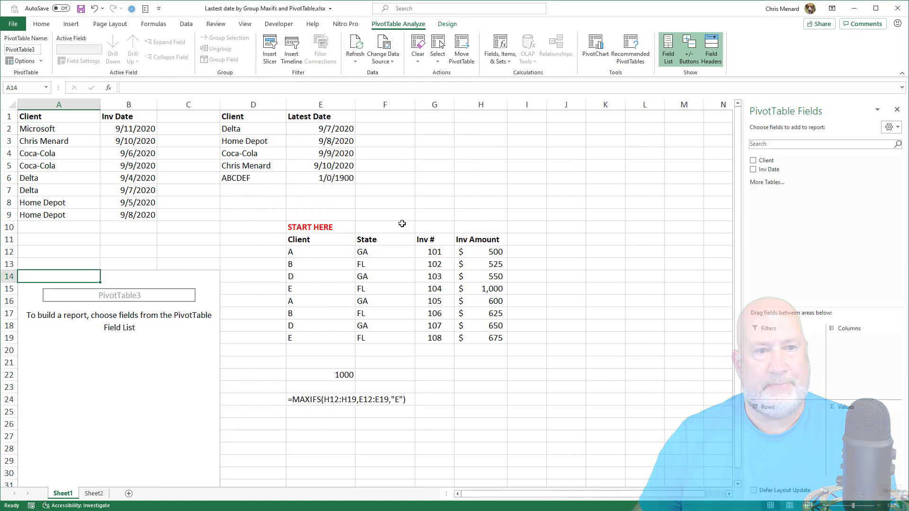
- Add the Client field to the PivotTable rows and the Inv Date field to its values
drag(769, 163, 803, 399)
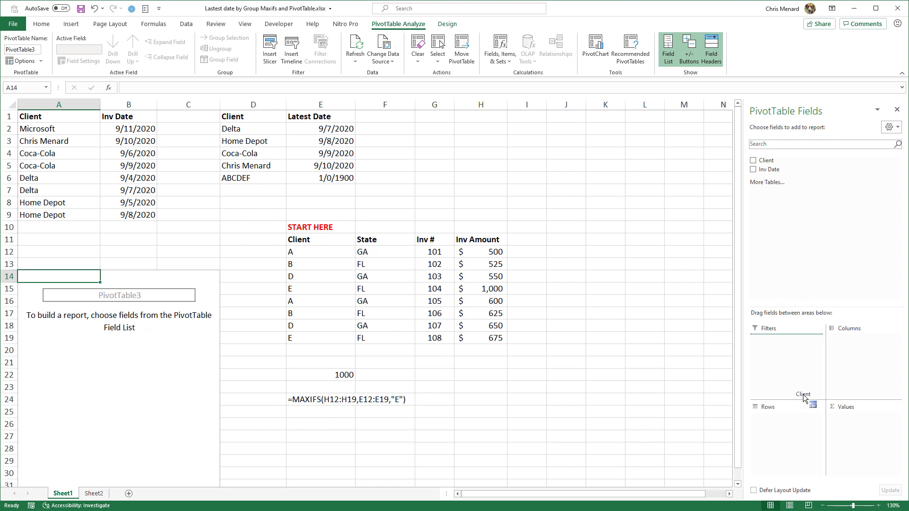
drag(804, 436, 804, 436)
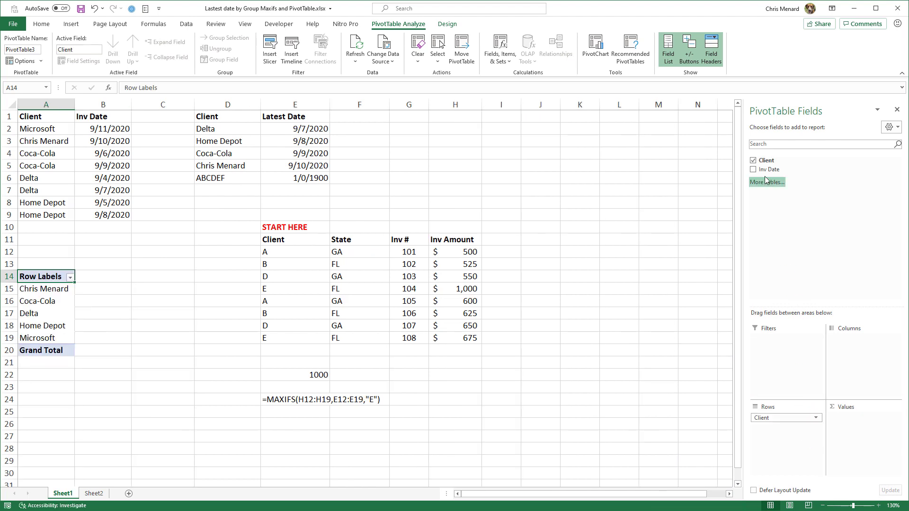
drag(768, 169, 873, 429)
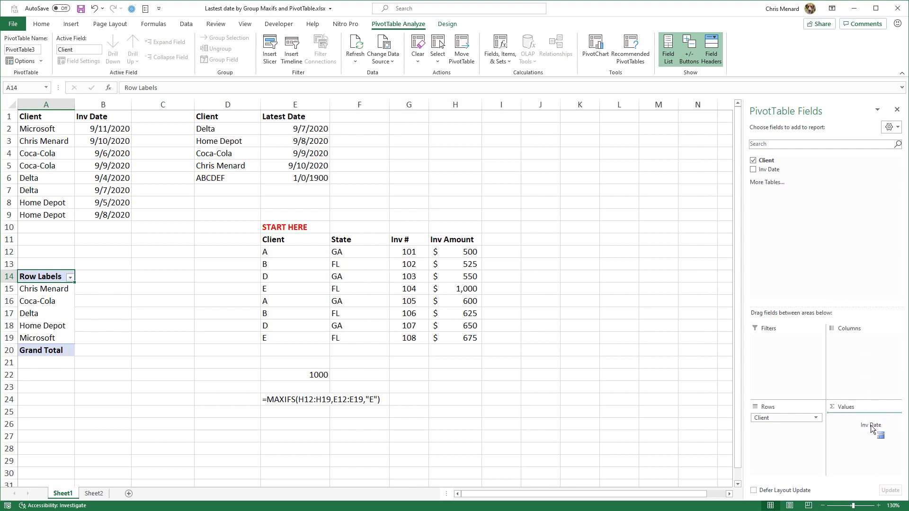
drag(873, 429, 873, 429)
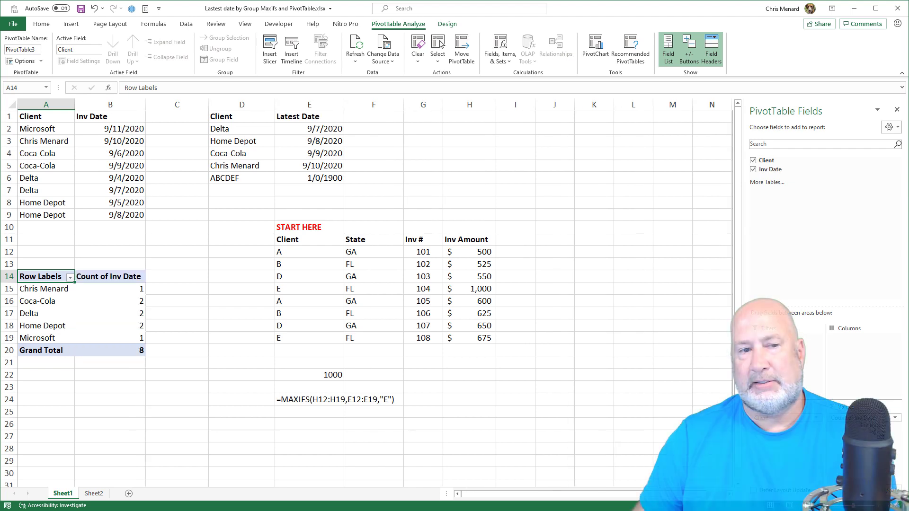
- Summarize the PivotTable's Inv Date values by Max instead of Count
double_click(110, 278)
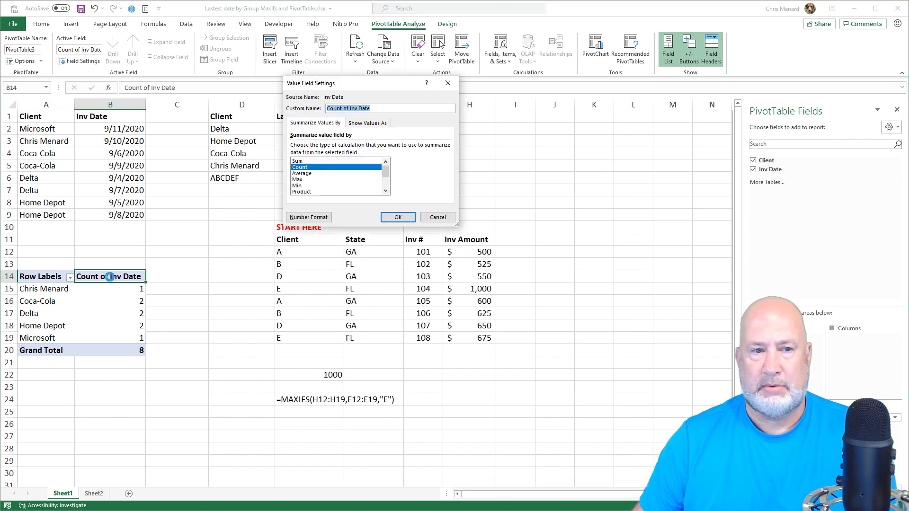
click(298, 181)
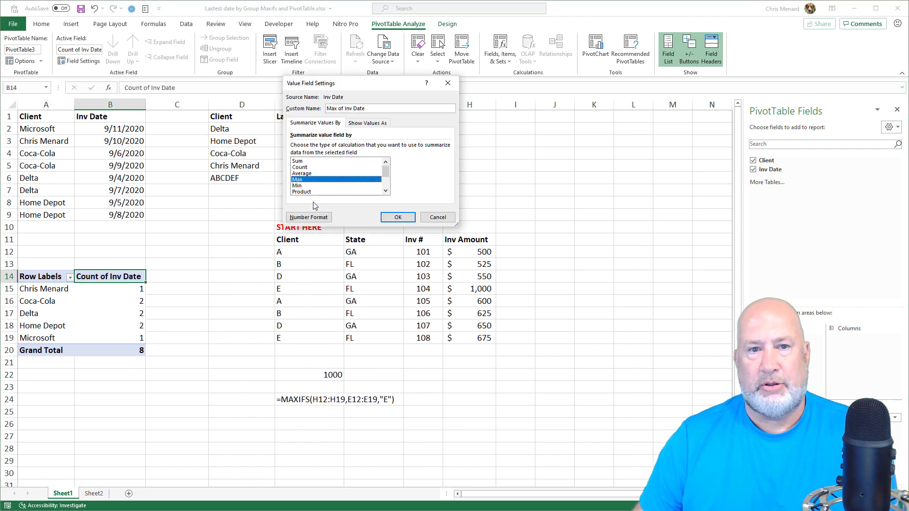
click(398, 218)
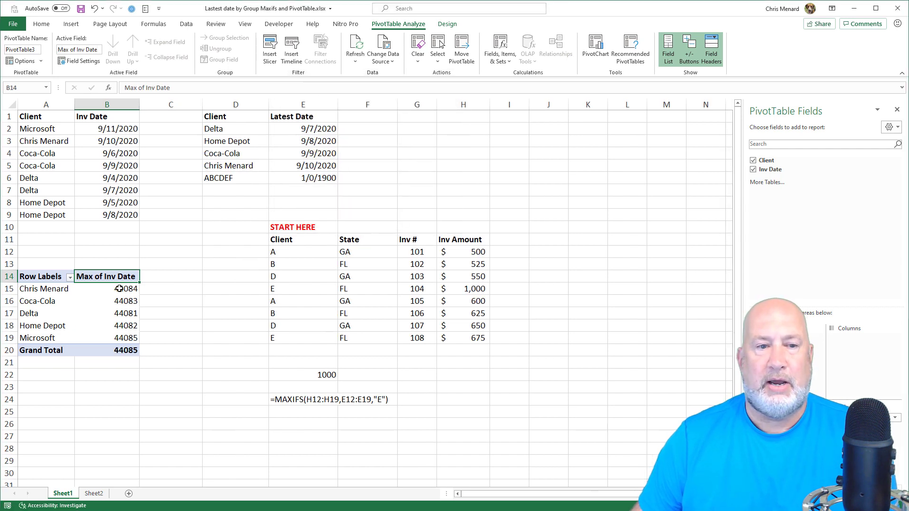
- Format the PivotTable's maximum invoice date values in B15:B19 as Short Date
drag(124, 289, 126, 336)
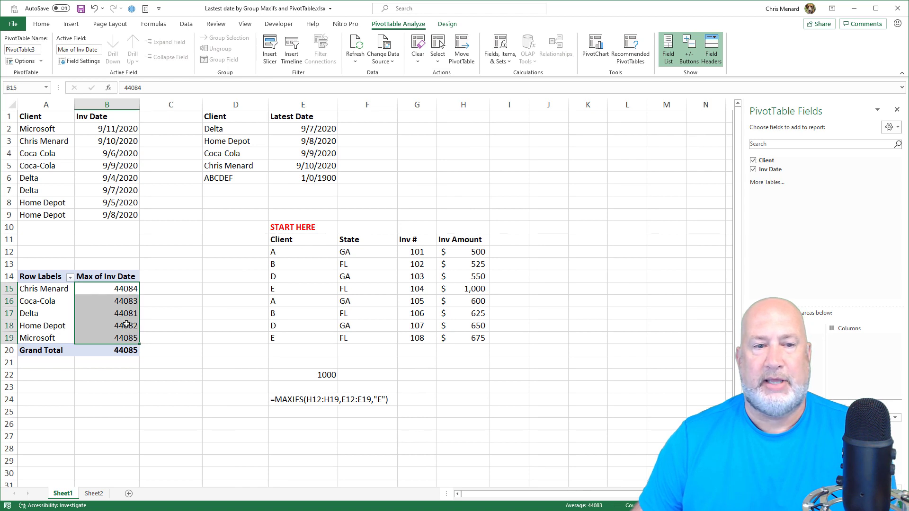
click(48, 25)
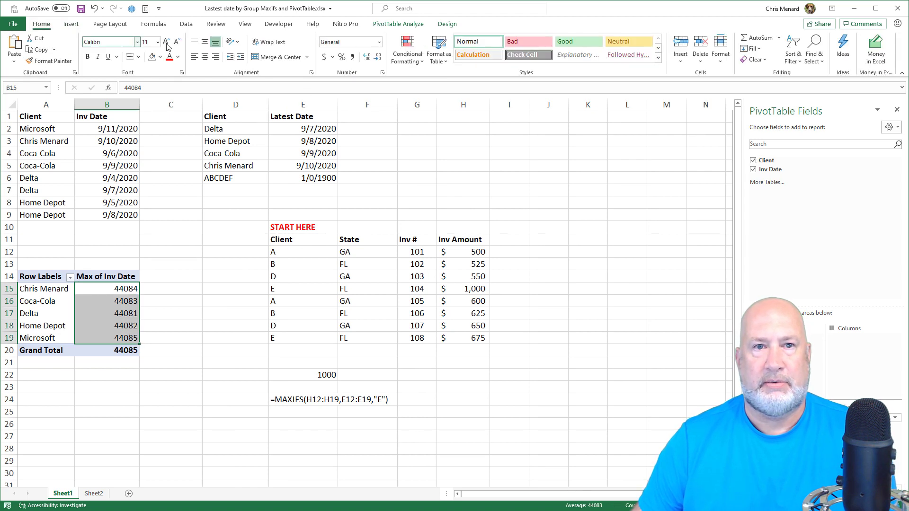
click(380, 42)
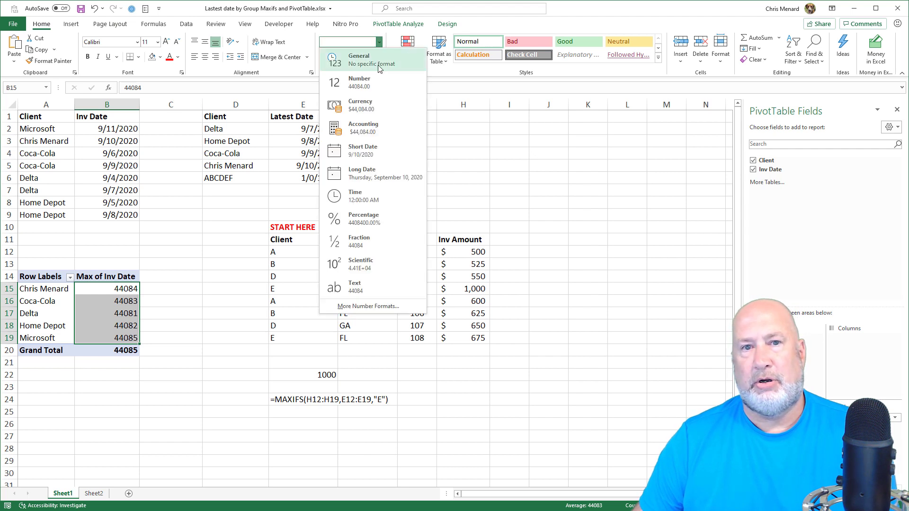
click(365, 161)
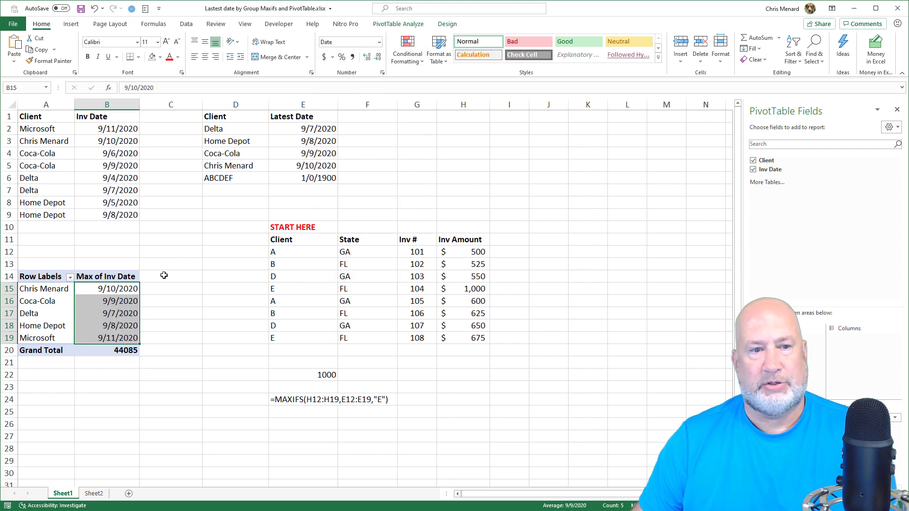
click(166, 313)
right_click(92, 352)
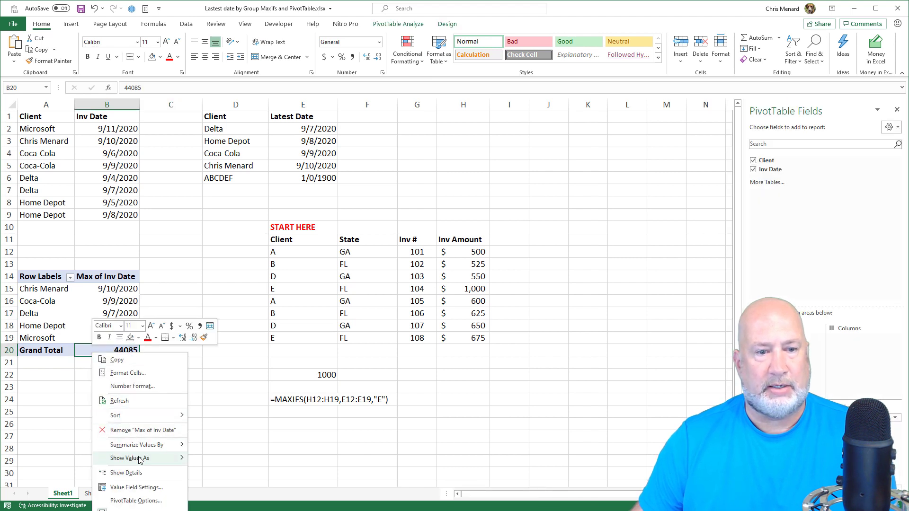
mouse_move(147, 445)
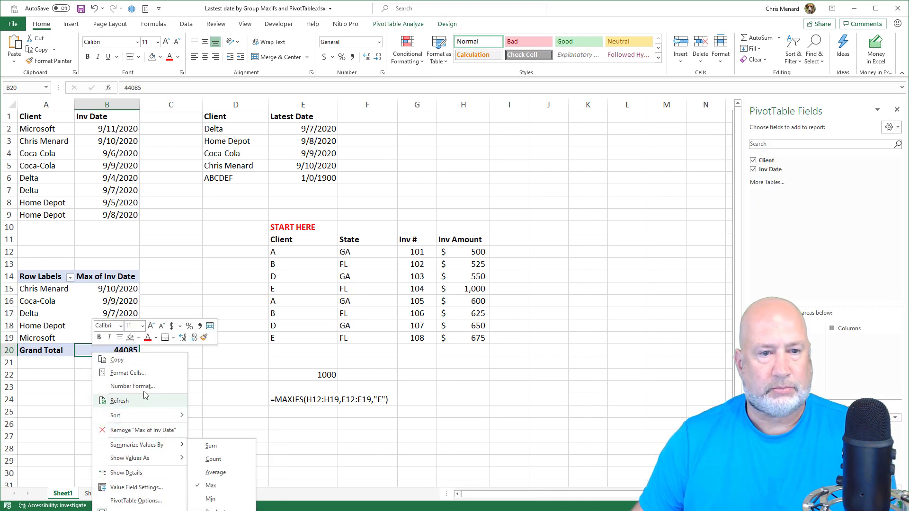
click(84, 338)
- Turn off the PivotTable's grand totals for rows and columns
click(87, 298)
click(447, 24)
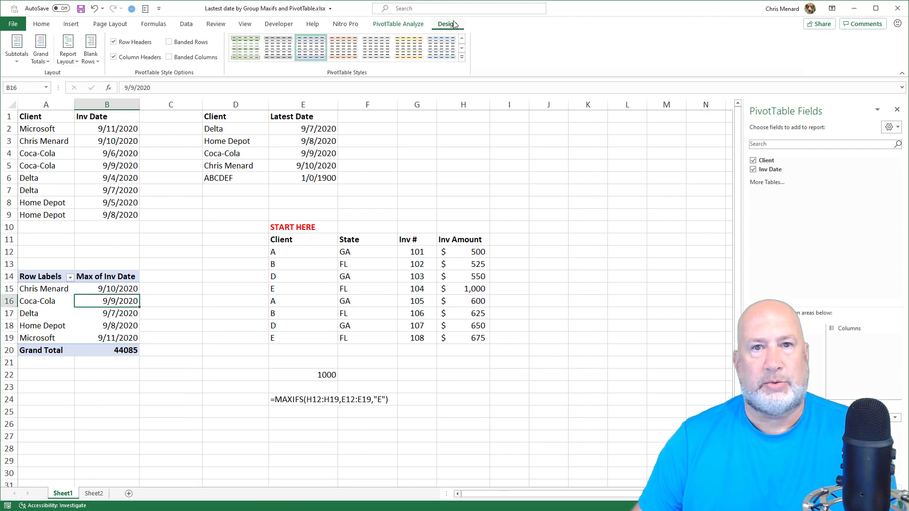
click(43, 57)
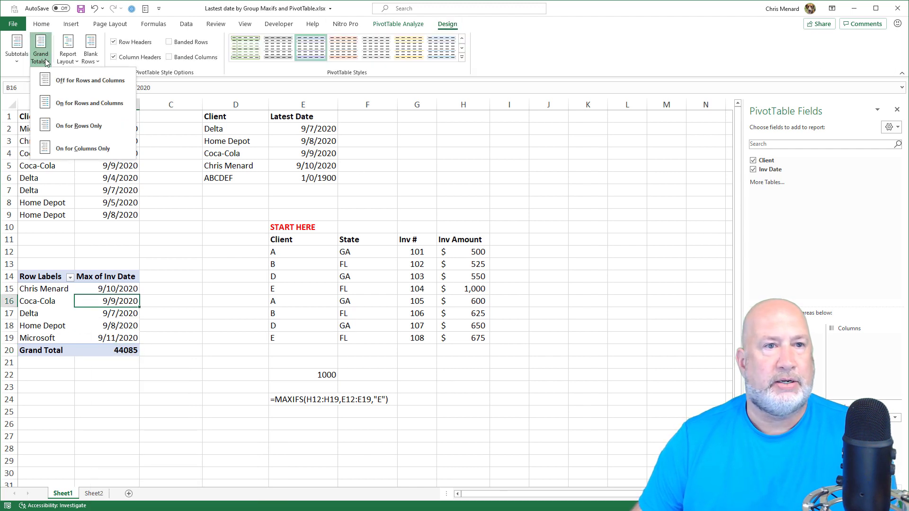
click(56, 81)
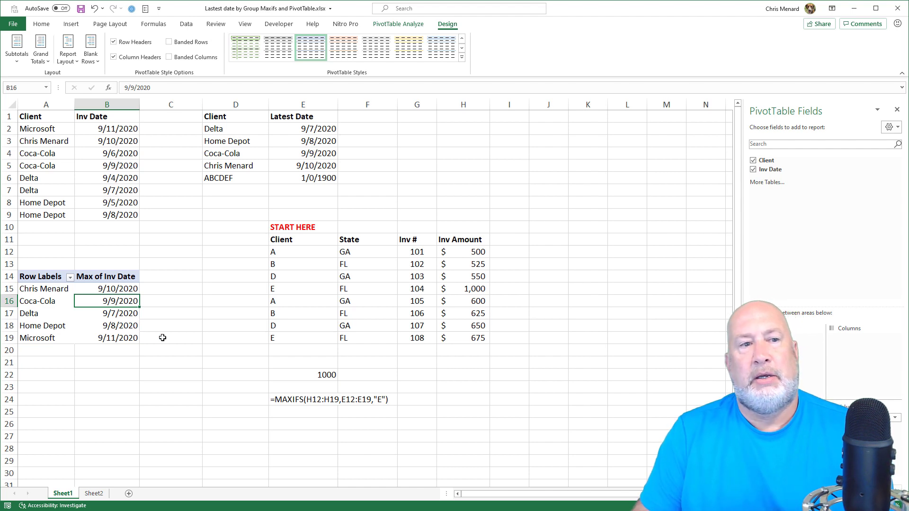
click(118, 143)
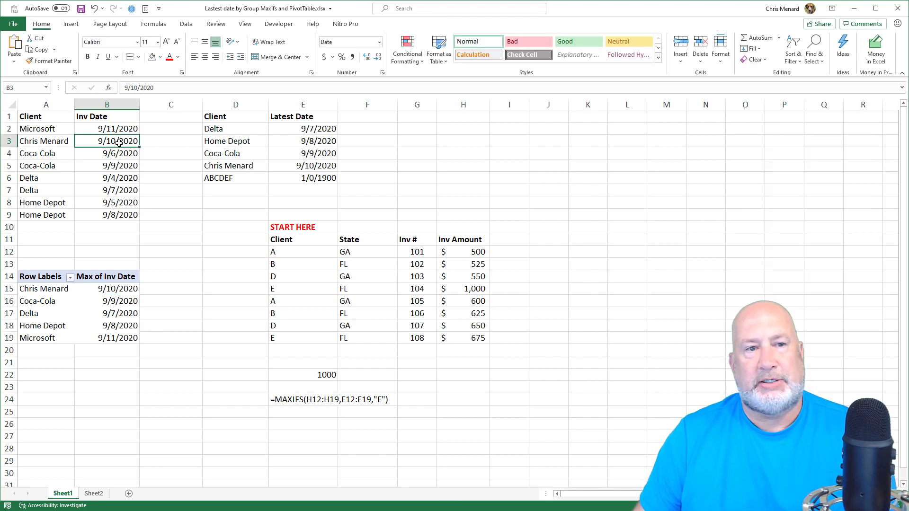
click(99, 304)
click(95, 164)
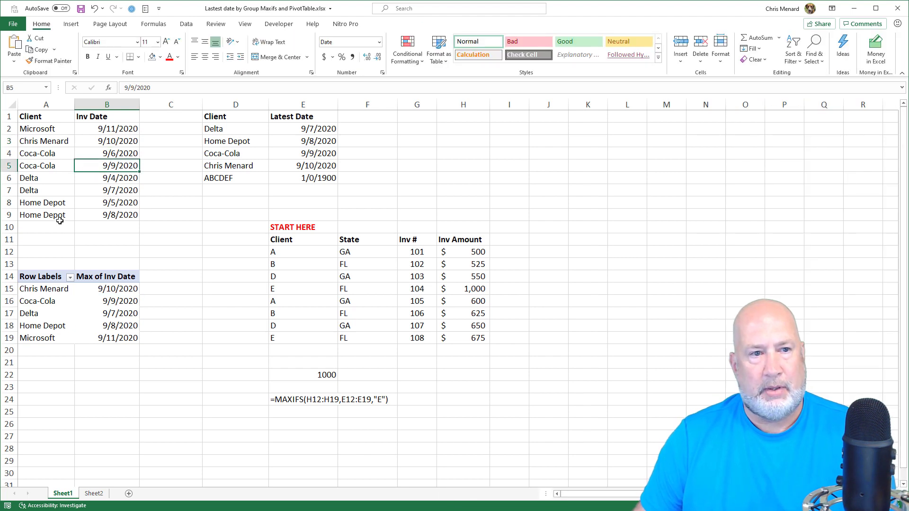
click(88, 325)
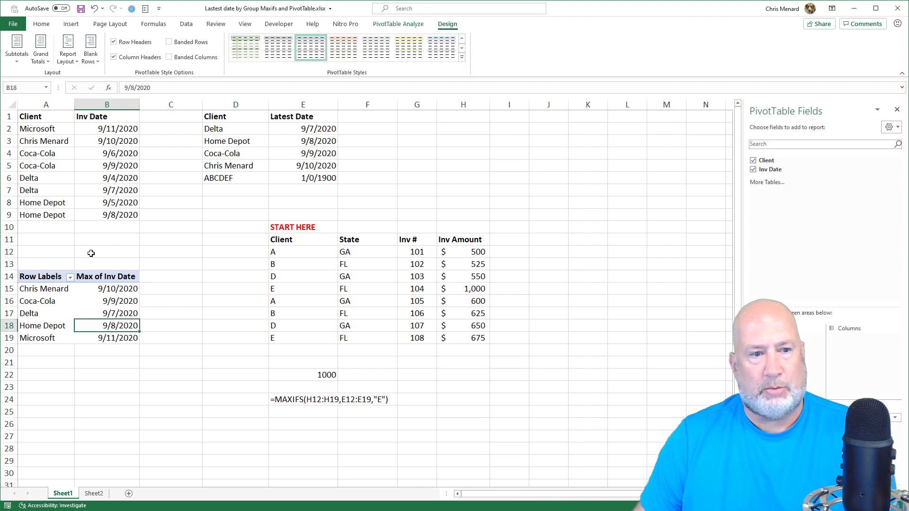
- Change the first Home Depot invoice date in B8 to 12/23/2021
click(101, 206)
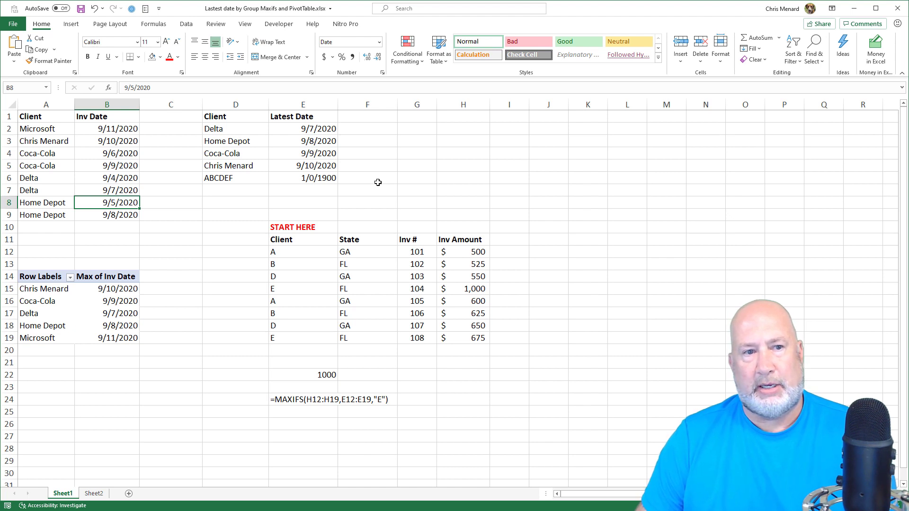
text(12/)
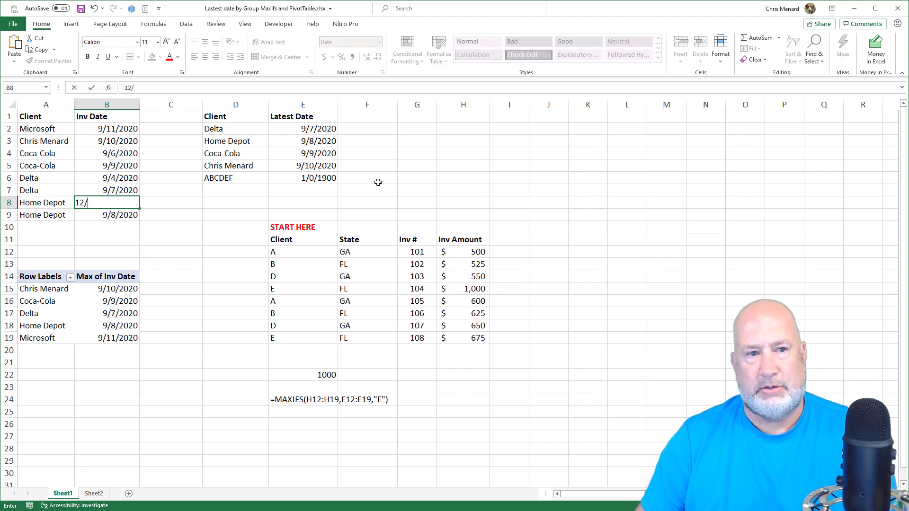
text(23/)
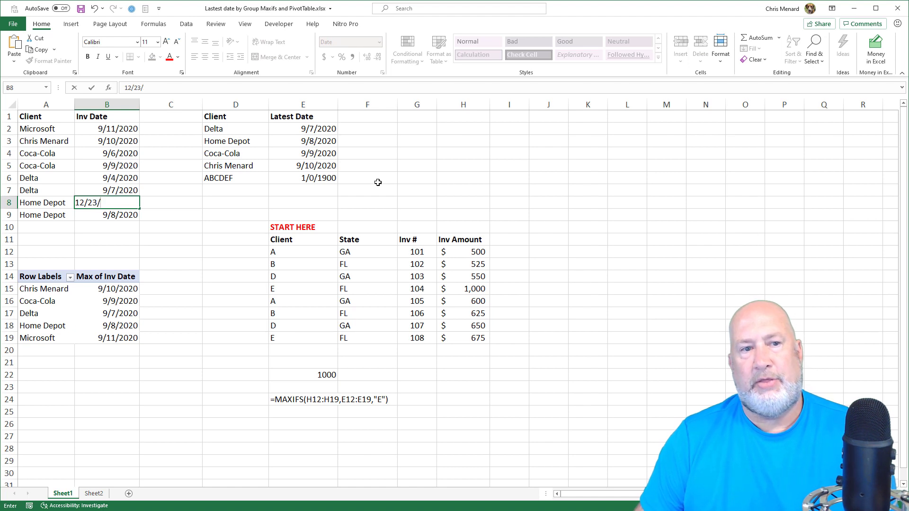
text(2021)
key(Return)
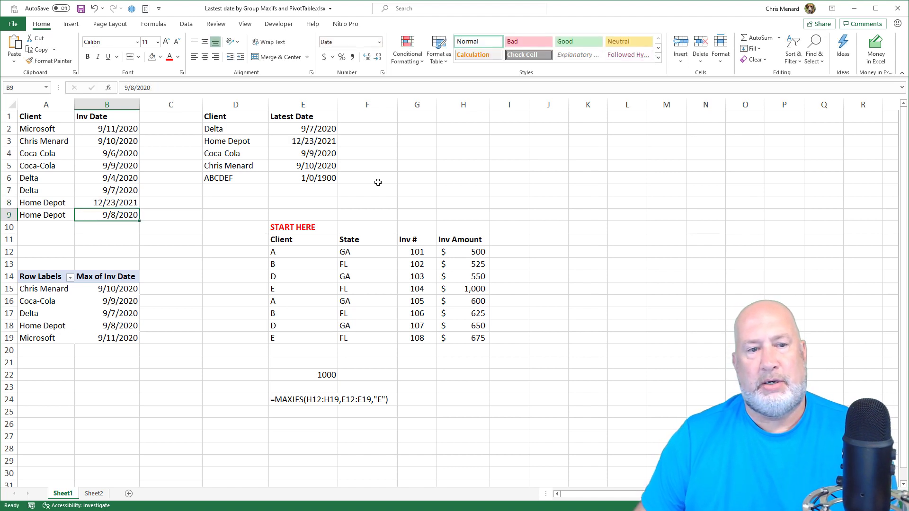
- Refresh the PivotTable and select Home Depot's latest invoice date in it
right_click(112, 292)
click(139, 343)
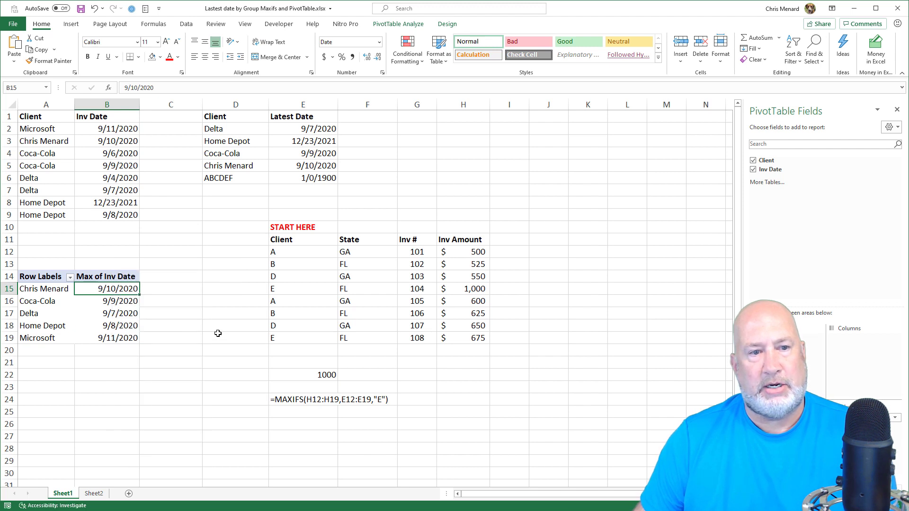
click(125, 328)
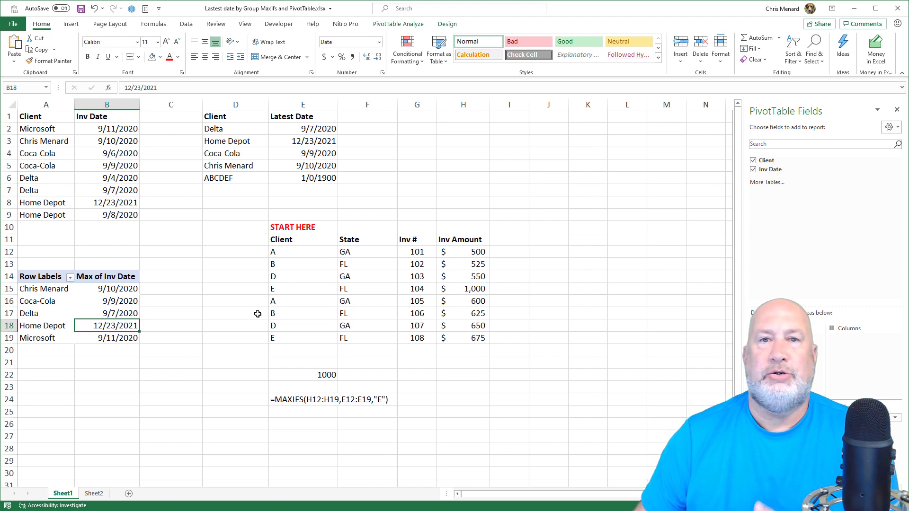
click(279, 402)
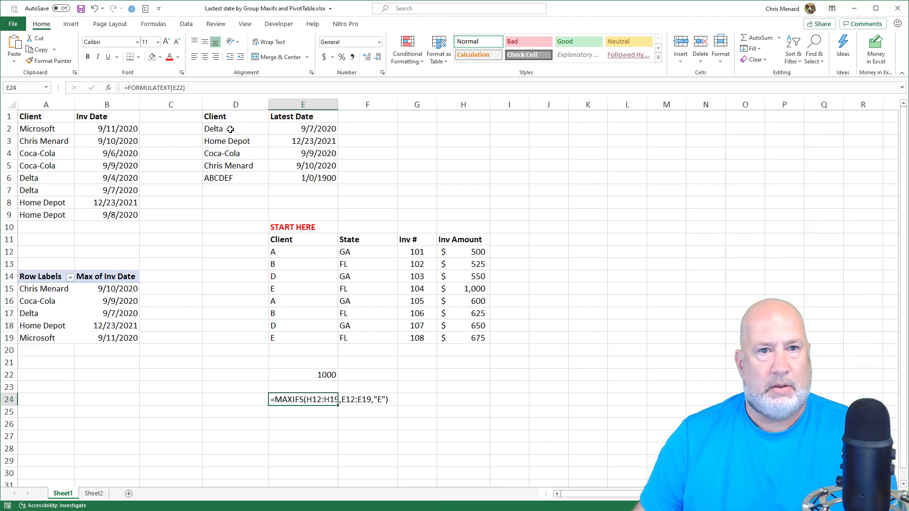
click(288, 130)
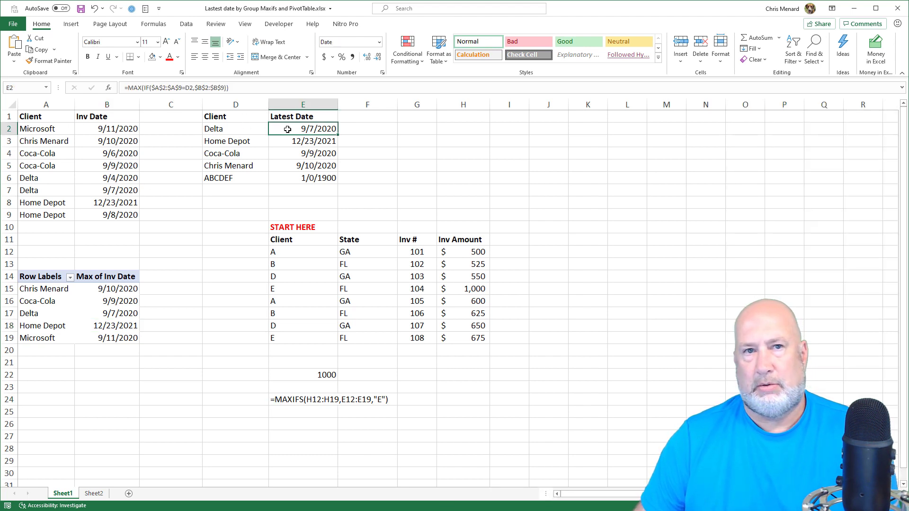
- Copy the client list in A1:A9 to J1 and fit column J's width to its contents
drag(46, 118, 46, 214)
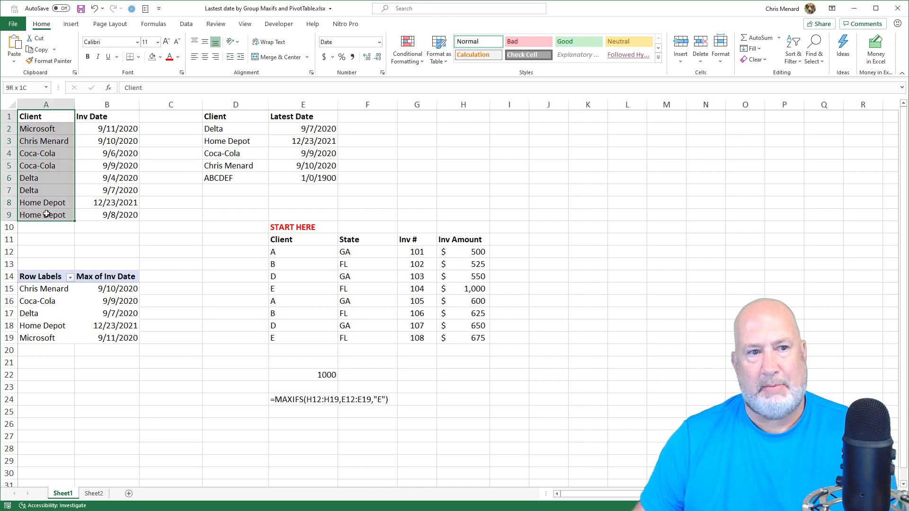
right_click(47, 214)
click(69, 205)
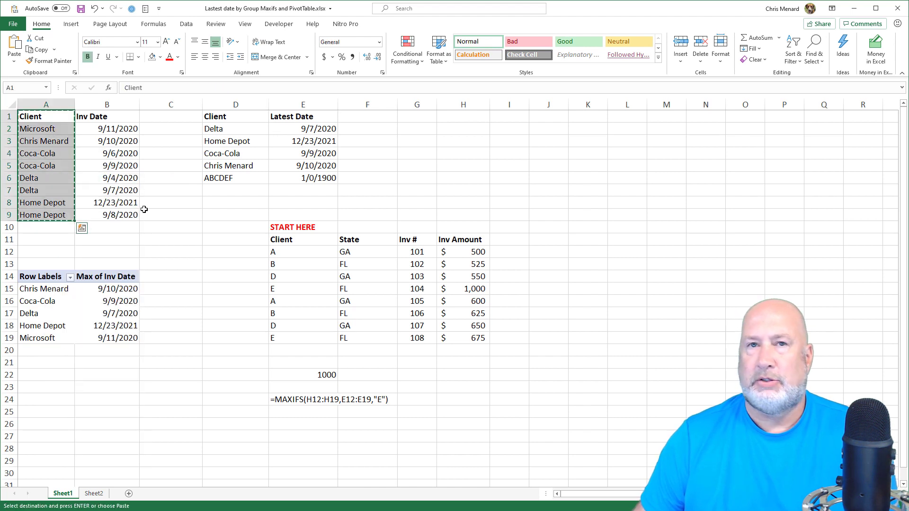
click(543, 119)
right_click(544, 118)
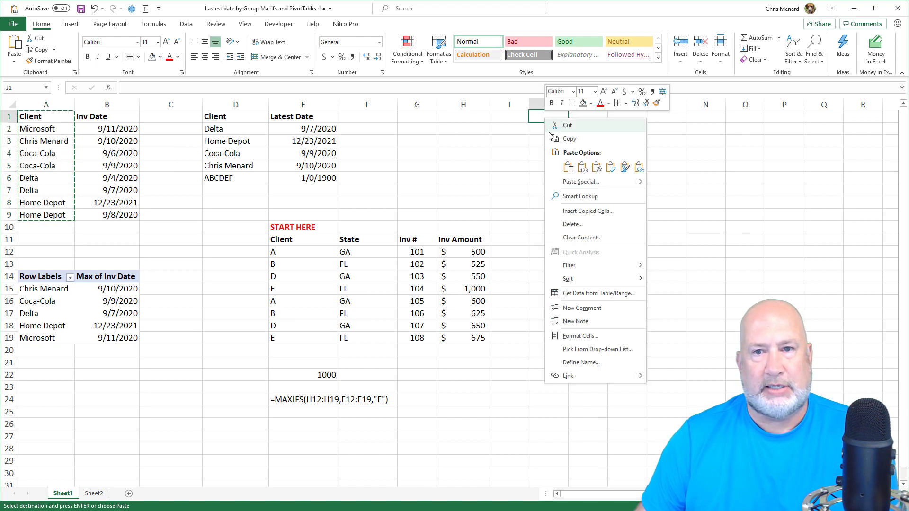
click(565, 167)
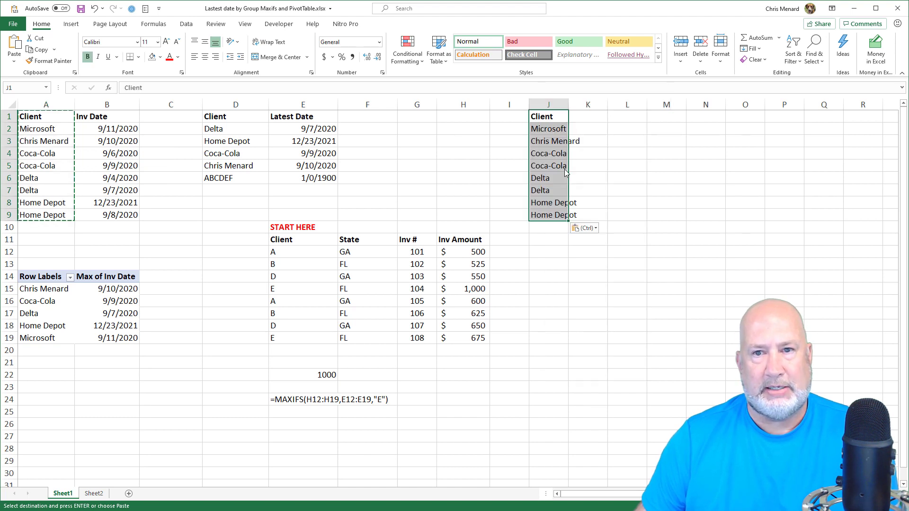
double_click(568, 104)
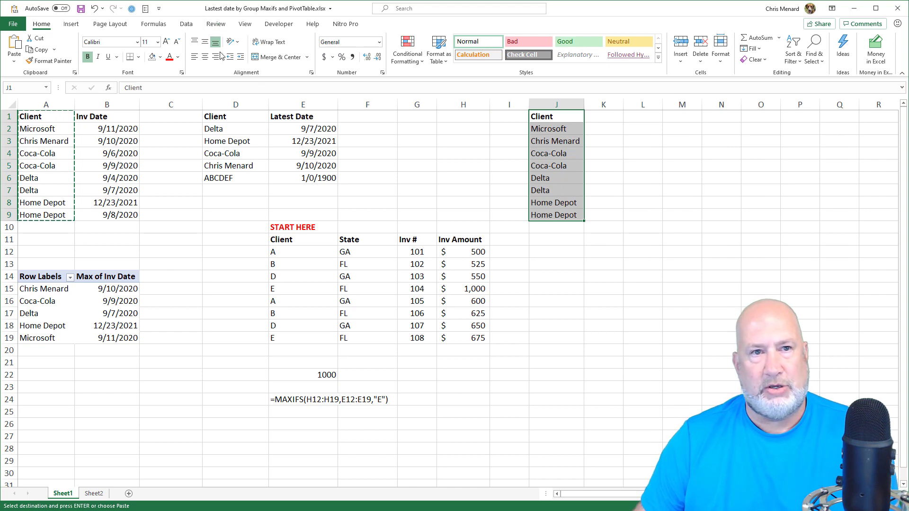
- Remove the duplicates from the copied Client list in J1:J9, treating the first row as a header
click(189, 25)
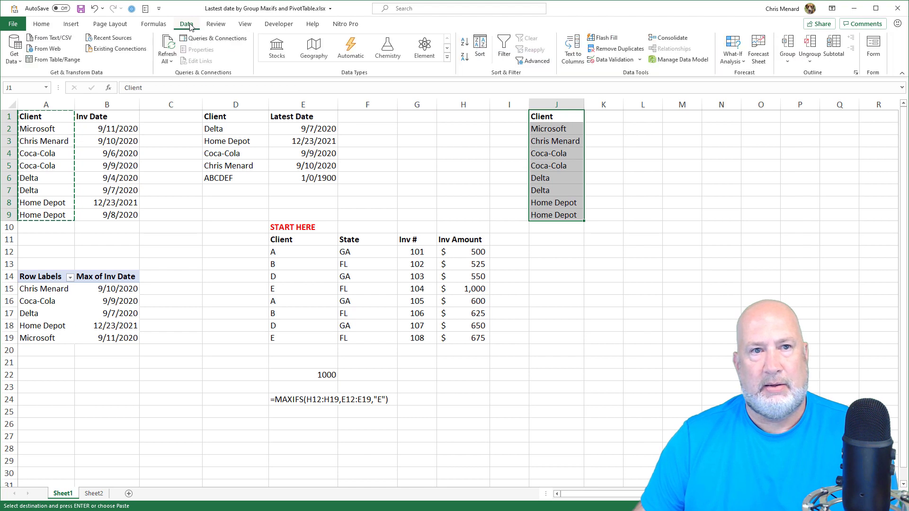
click(621, 49)
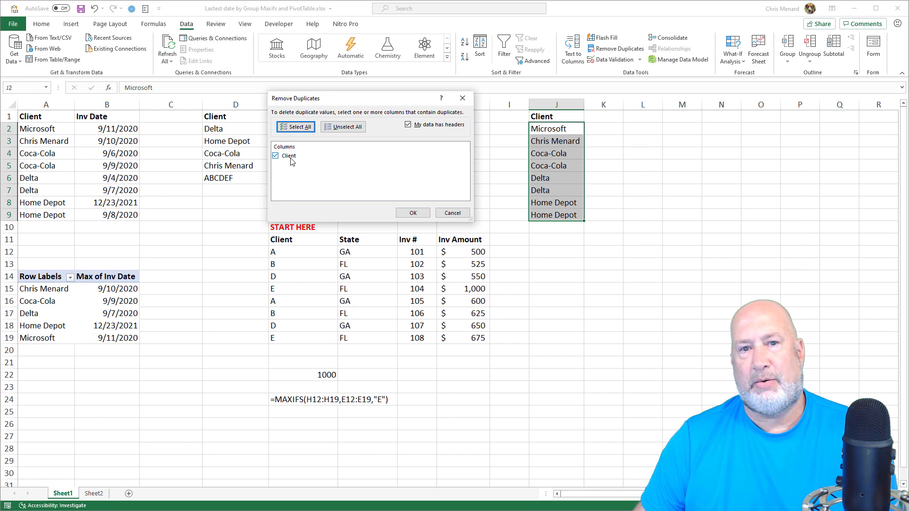
click(413, 213)
click(464, 354)
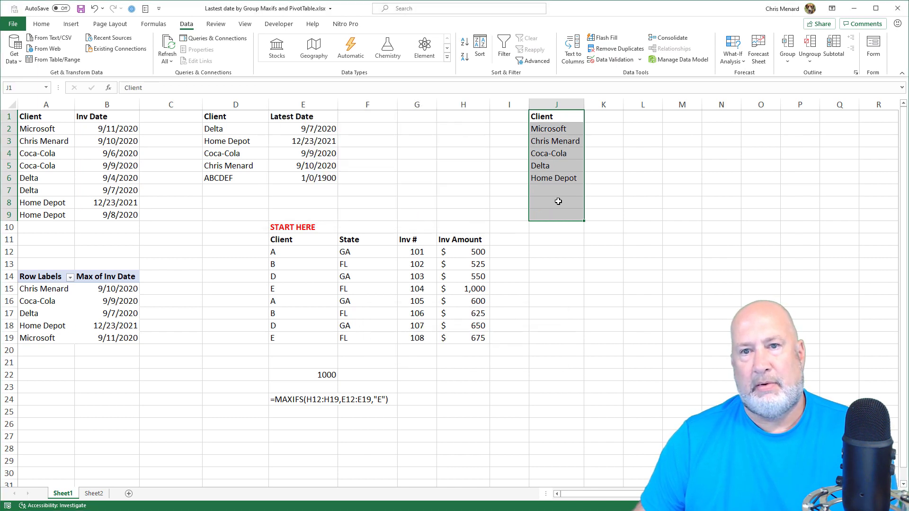
click(564, 155)
- Widen column K and enter the bold header "Lastest inv date" in K1
drag(624, 104, 654, 104)
click(637, 115)
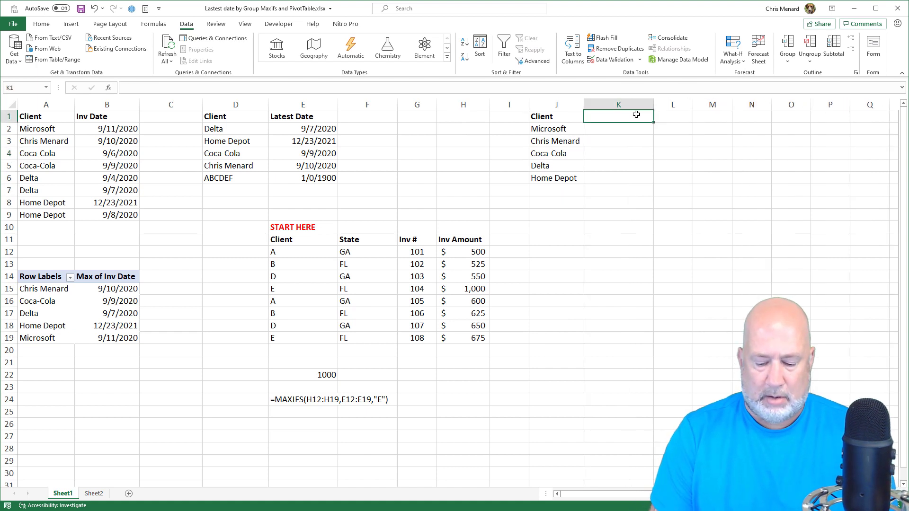
key(ctrl+f)
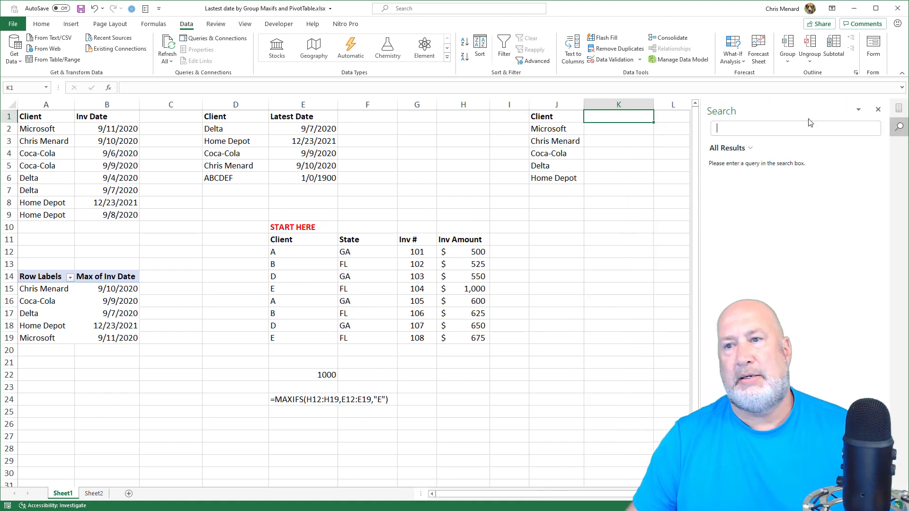
click(878, 109)
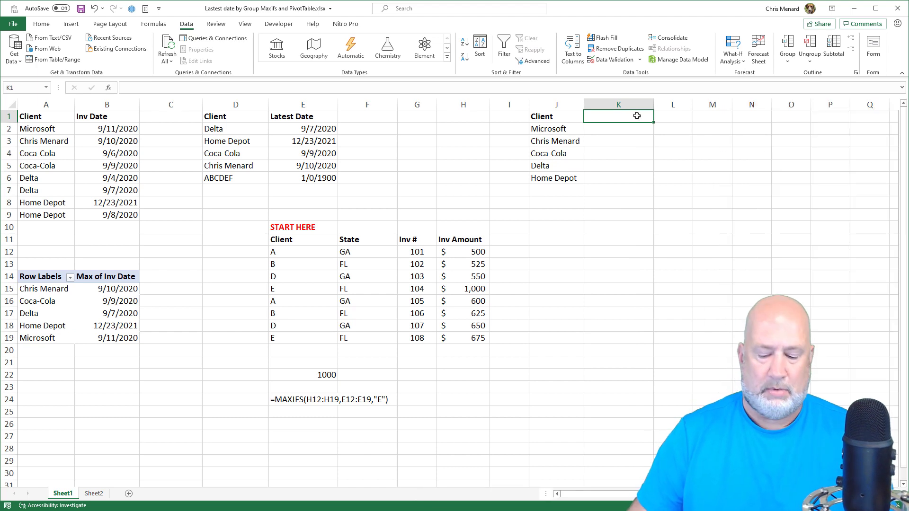
text(Laste)
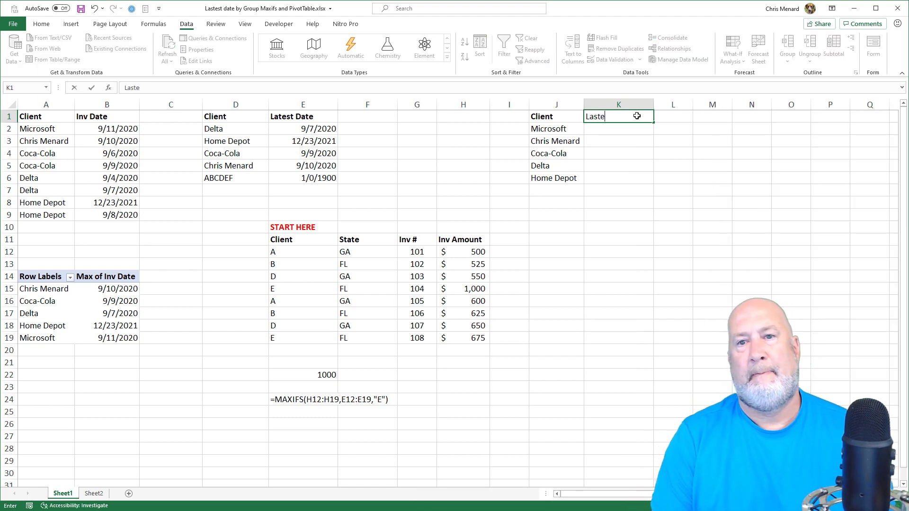
text(st inv date)
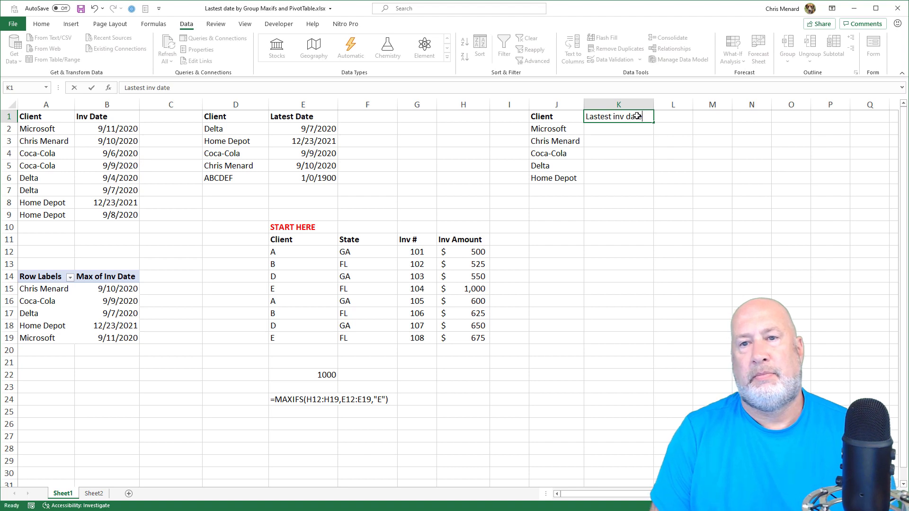
key(ctrl+Return)
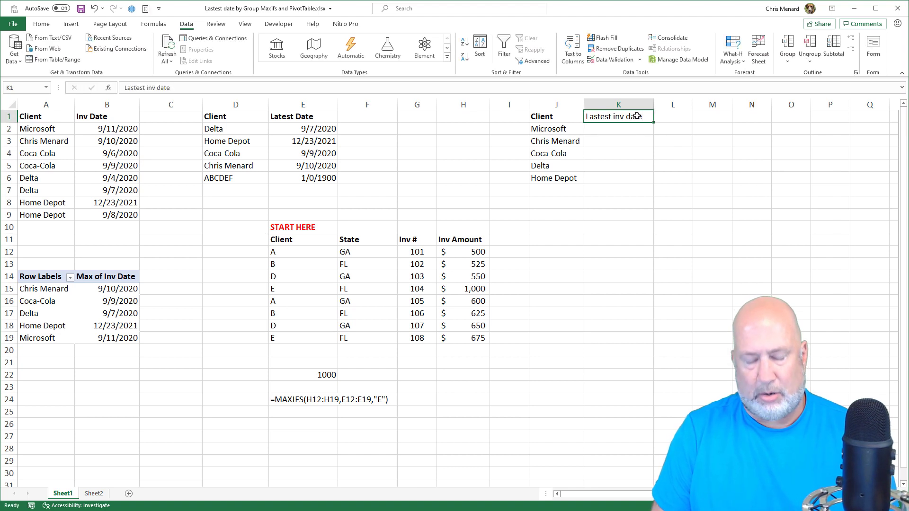
key(ctrl+b)
- Start a MAXIFS formula in K2 with the invoice dates as the absolute max range $B$2:$B$9
key(Return)
text(=)
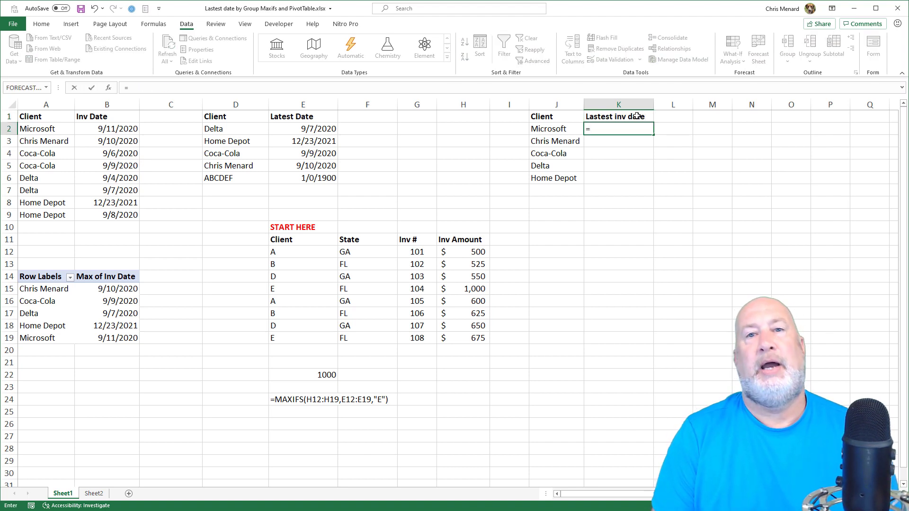
text(ma)
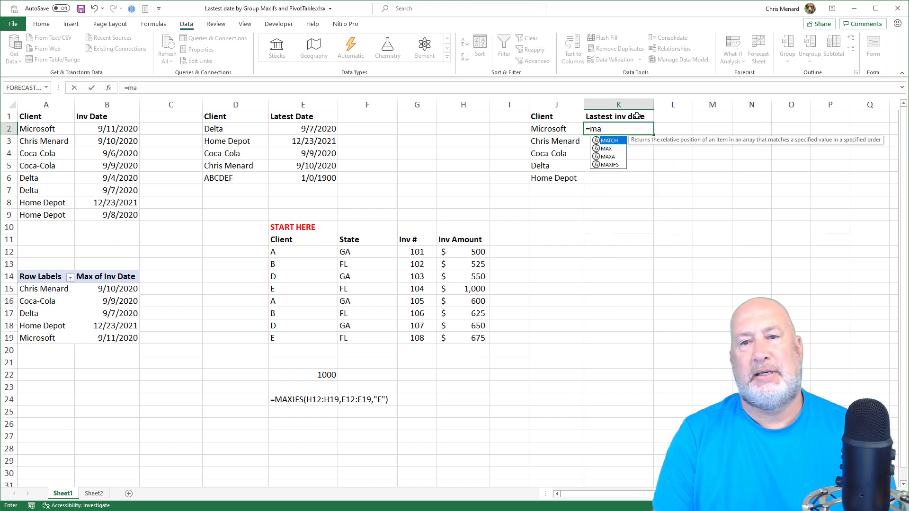
text(xifs)
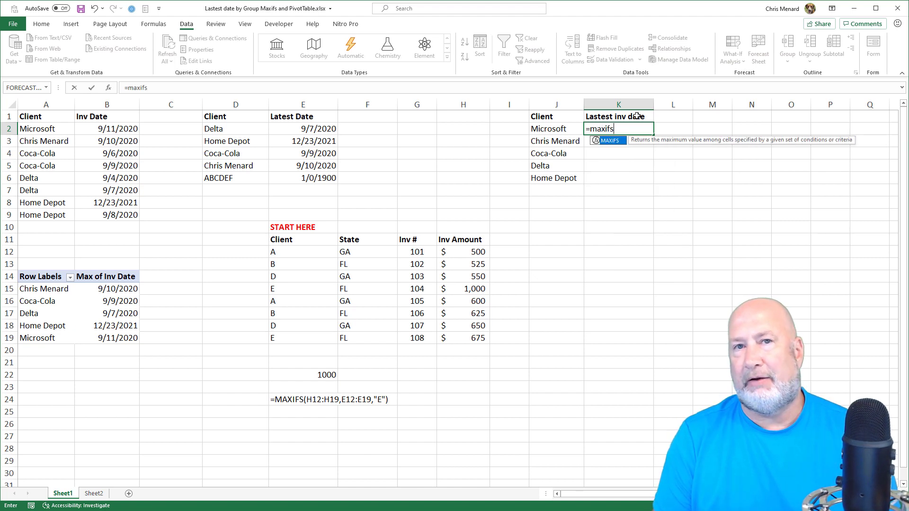
key(Tab)
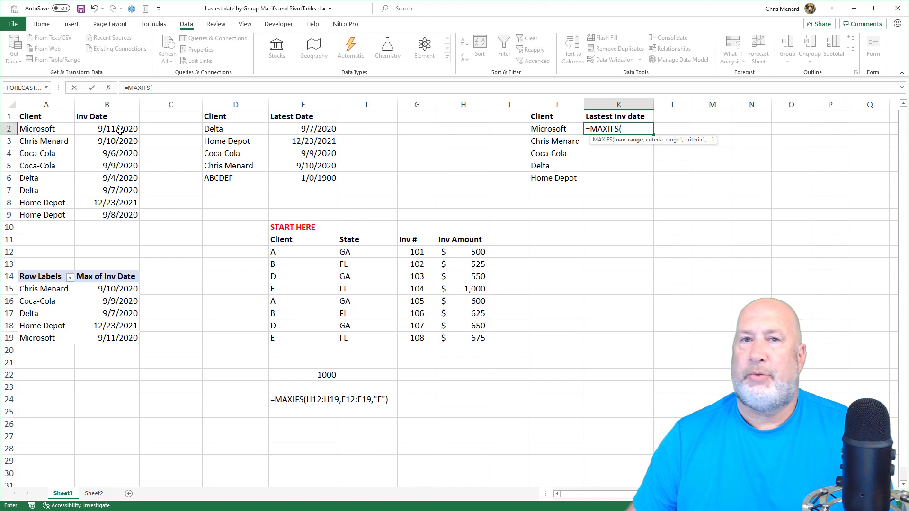
drag(120, 131, 120, 209)
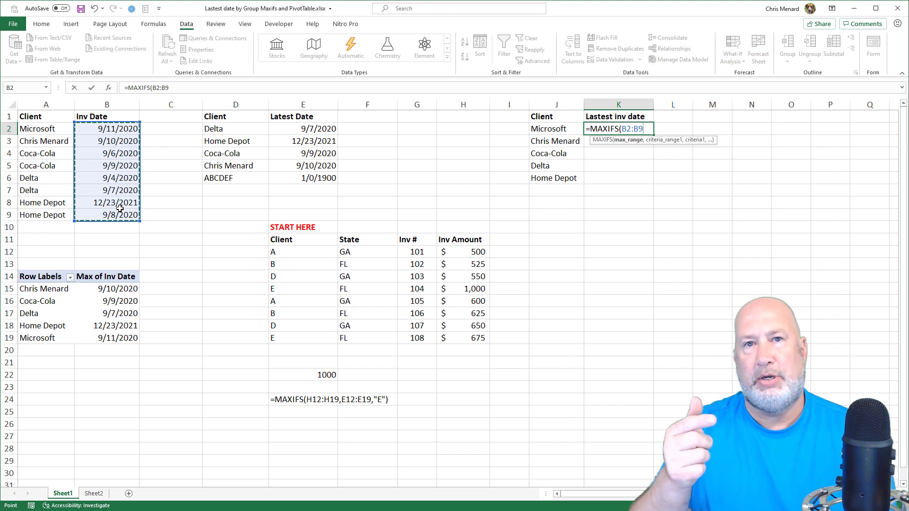
key(F4)
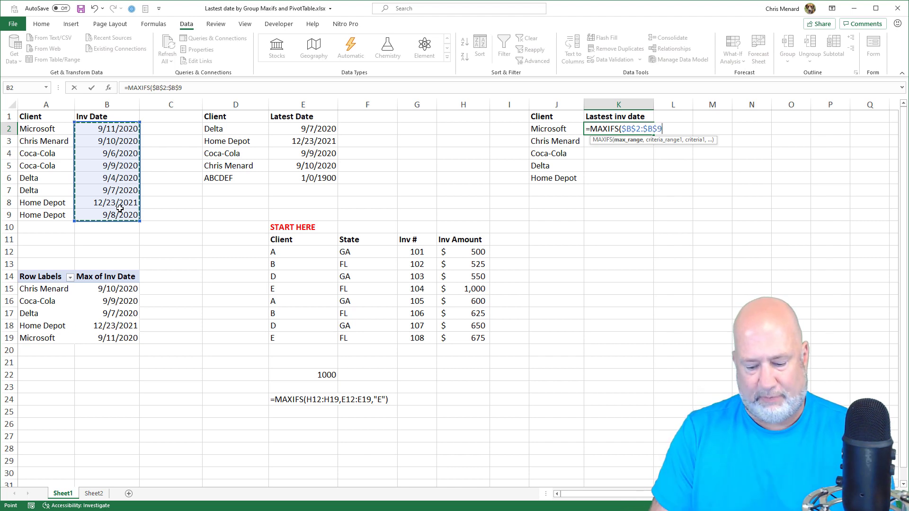
text(,)
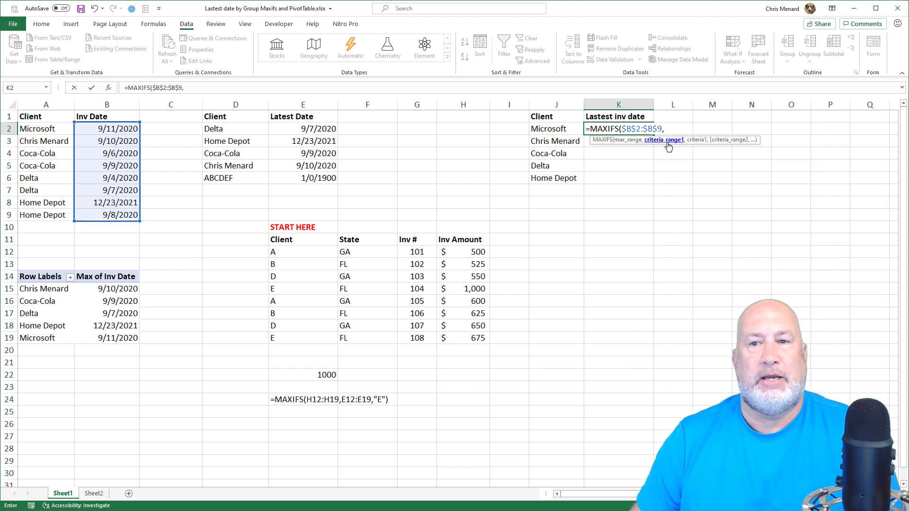
- Add the client column as the criteria range of the MAXIFS formula, locked as $A$2:$A$9
drag(57, 130, 59, 214)
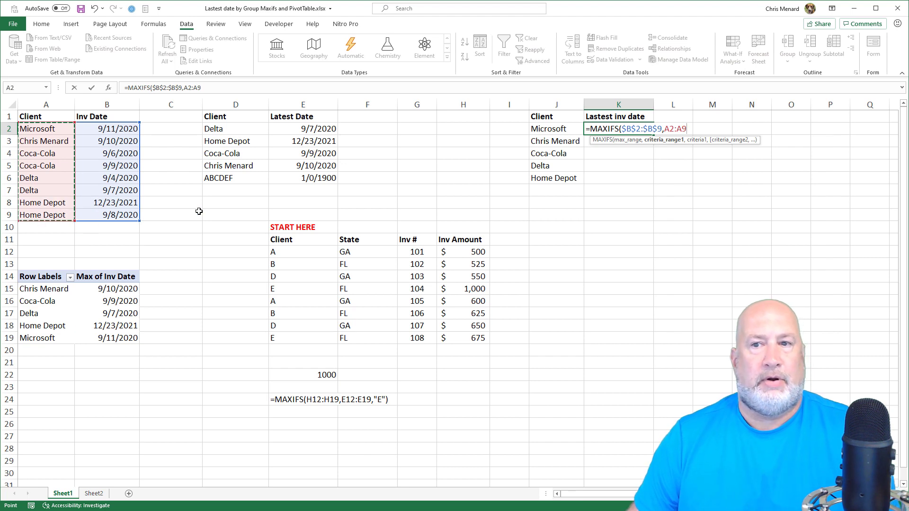
text(,)
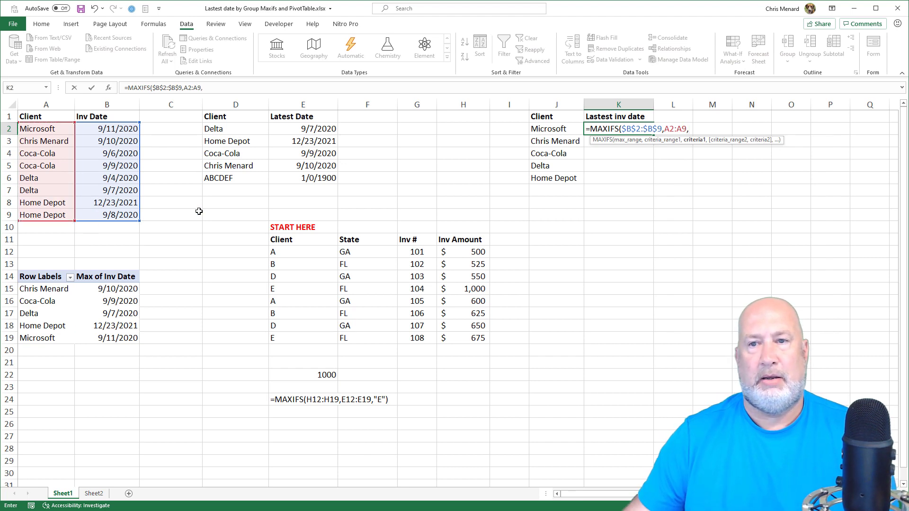
click(669, 128)
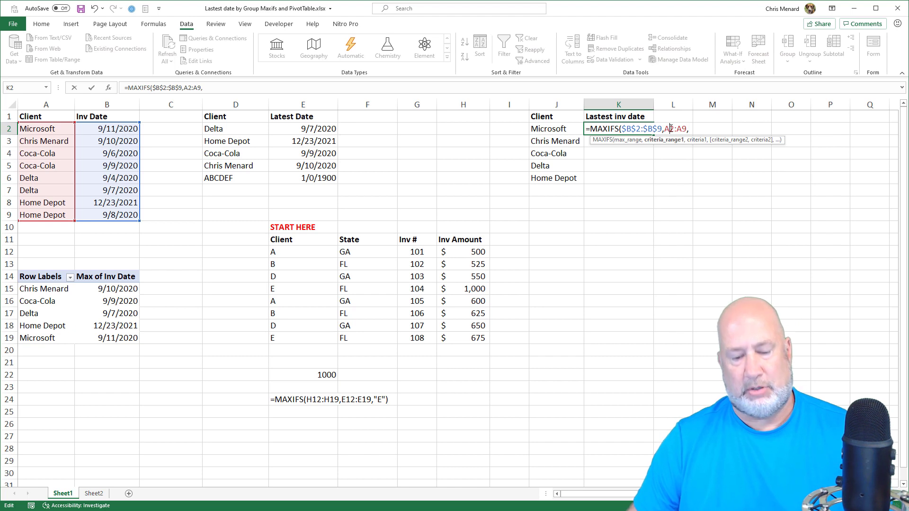
key(F4)
click(689, 130)
key(F4)
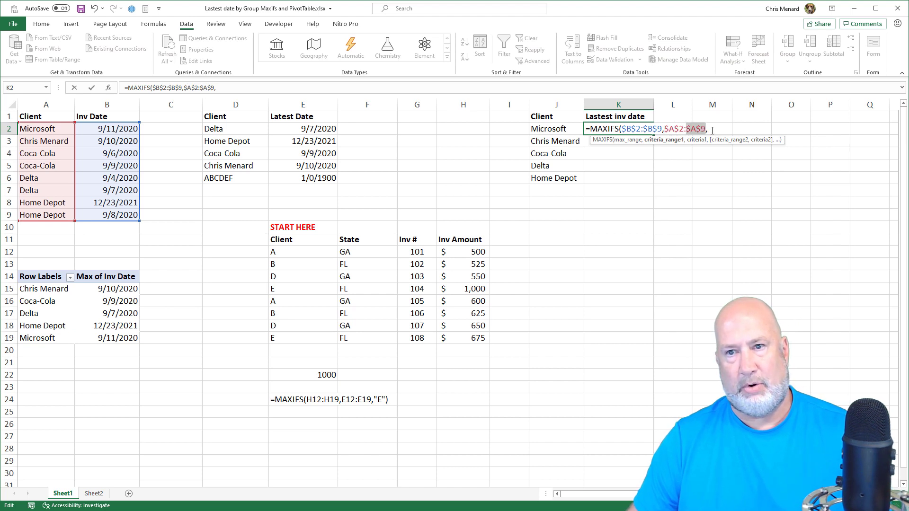
click(712, 131)
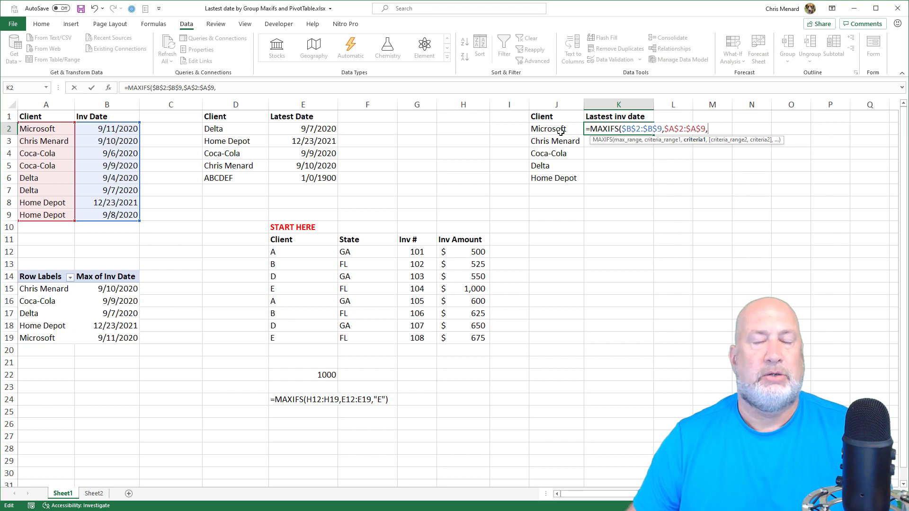
- Use the unique client list $J$2:$J$6 as the criteria and complete the MAXIFS formula in K2
drag(555, 130, 557, 179)
key(F4)
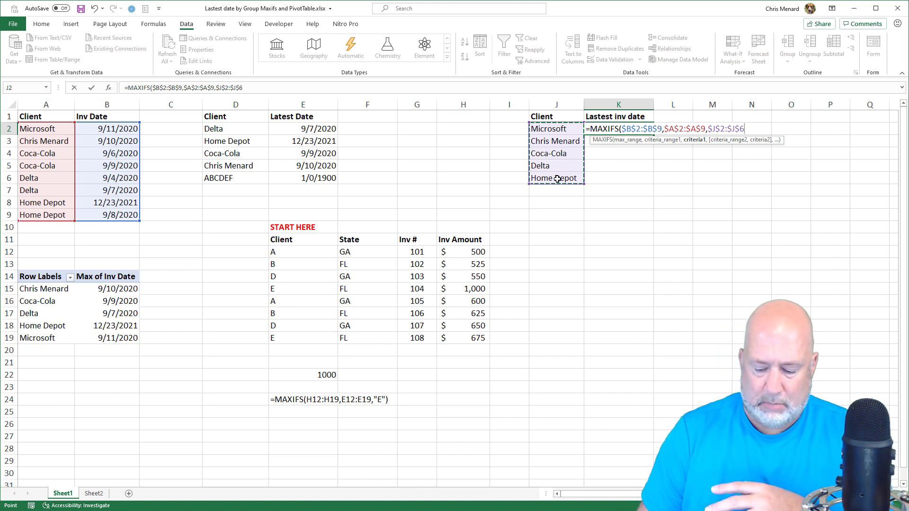
key(ctrl+Return)
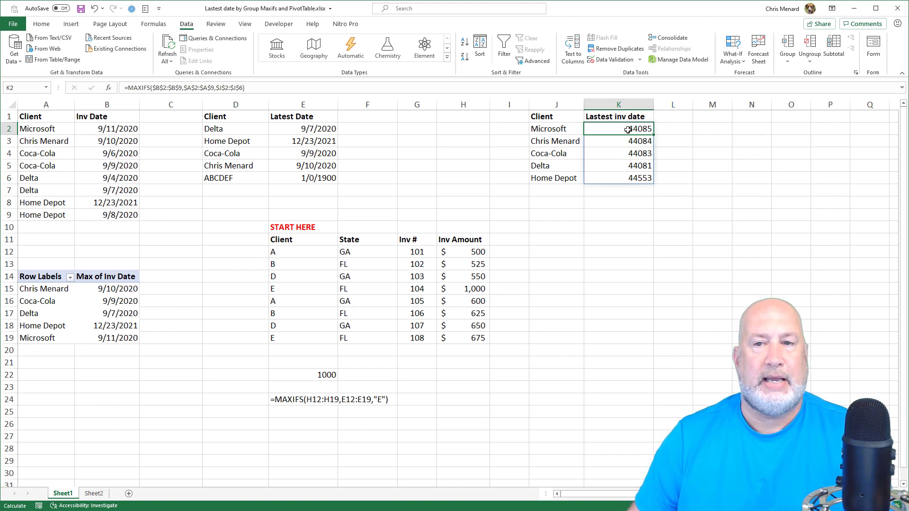
- Format the MAXIFS results in K2:K6 as Short Date
click(42, 25)
drag(611, 129, 625, 178)
click(379, 44)
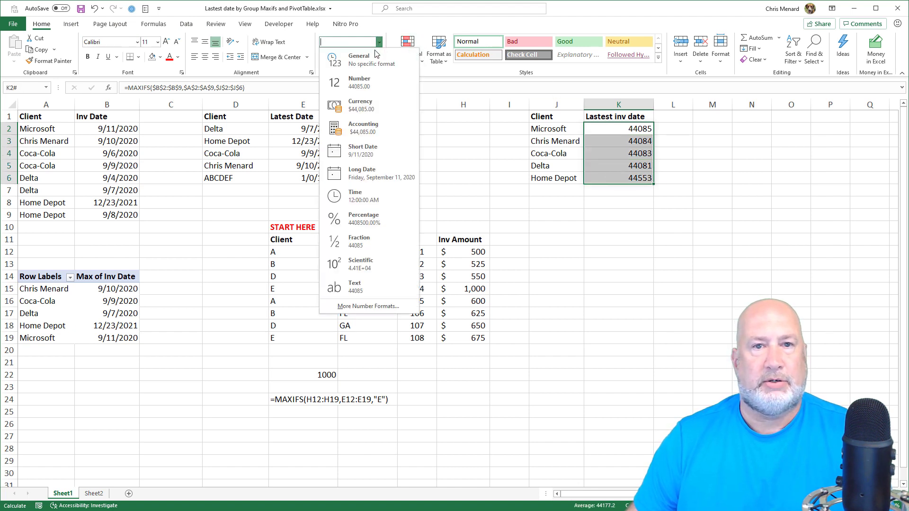
click(362, 148)
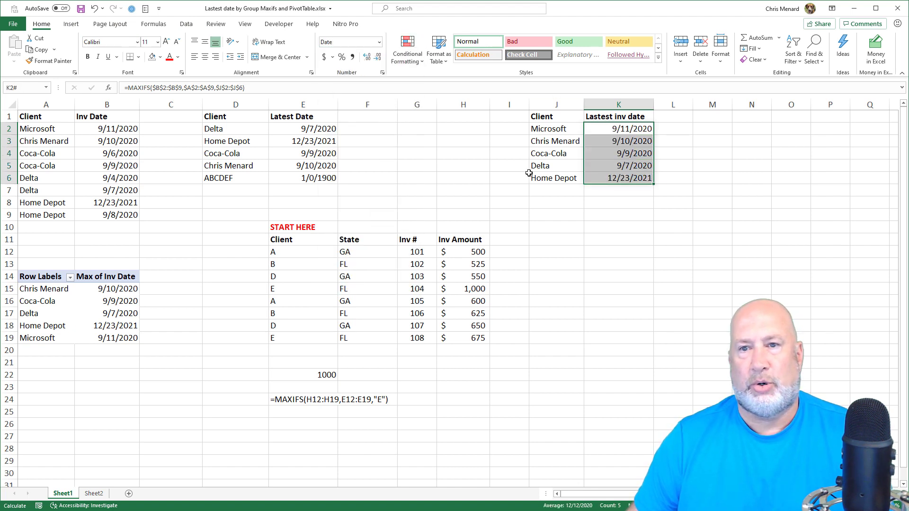
- Change Microsoft's invoice date in B2 to 12/3/2022 and check its latest date in the formula results
click(602, 171)
click(120, 203)
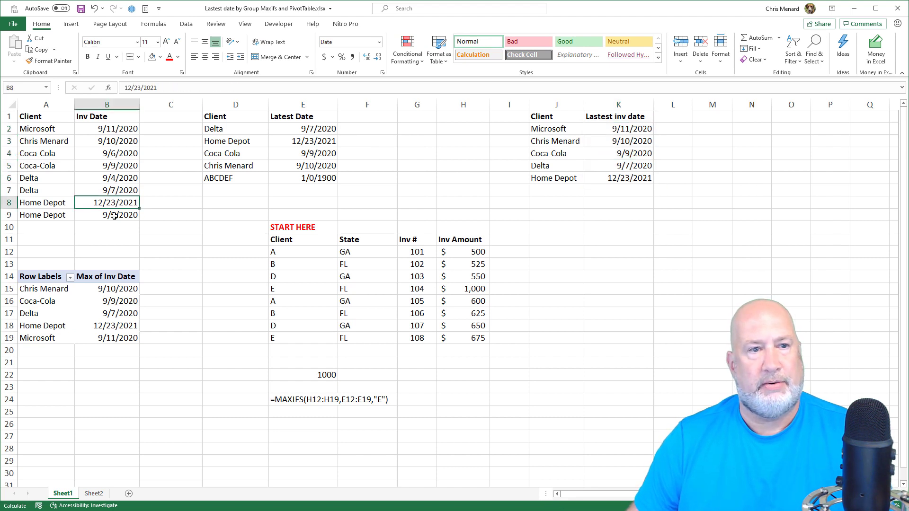
click(122, 191)
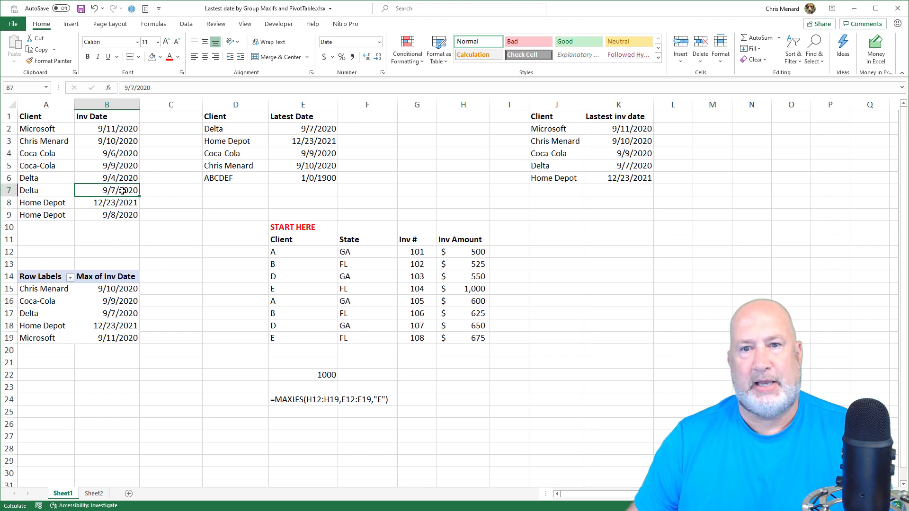
click(119, 165)
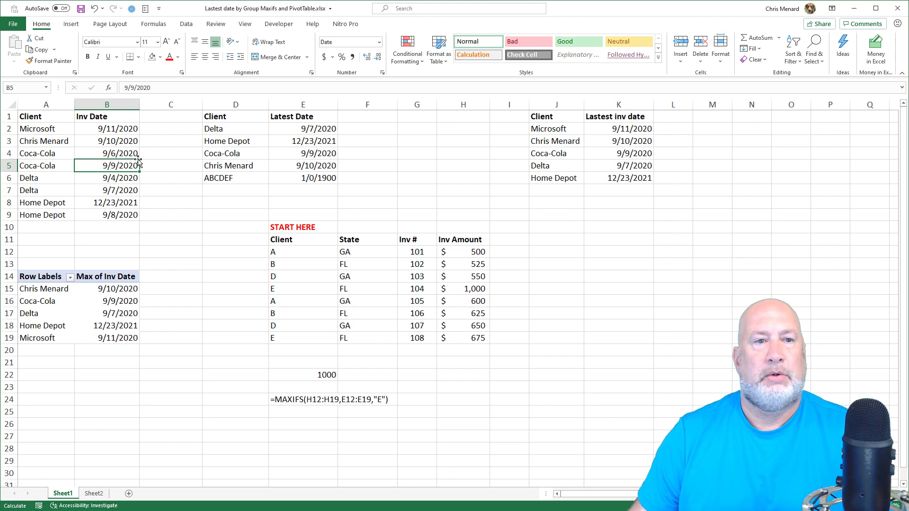
click(132, 128)
text(12/3/20)
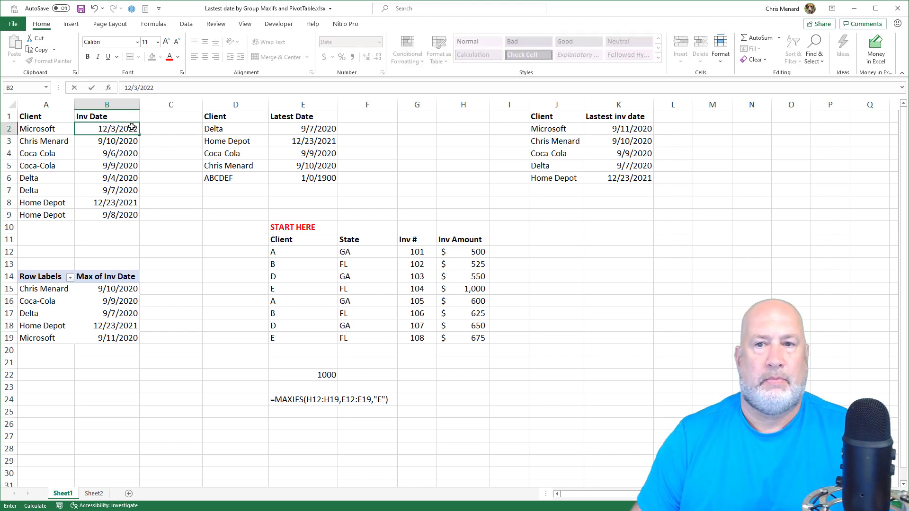
key(Return)
click(628, 130)
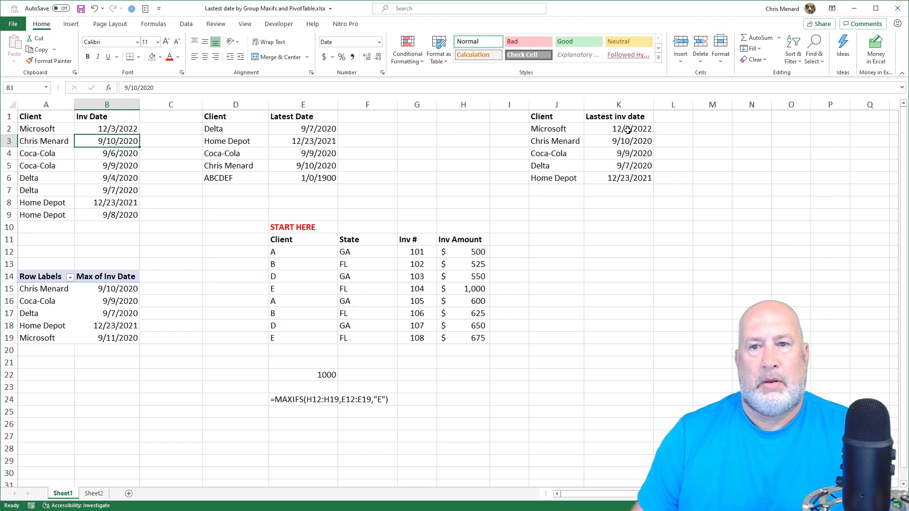
key(ctrl+shift+Down)
- Refresh the PivotTable and select Microsoft's latest invoice date in it
right_click(121, 287)
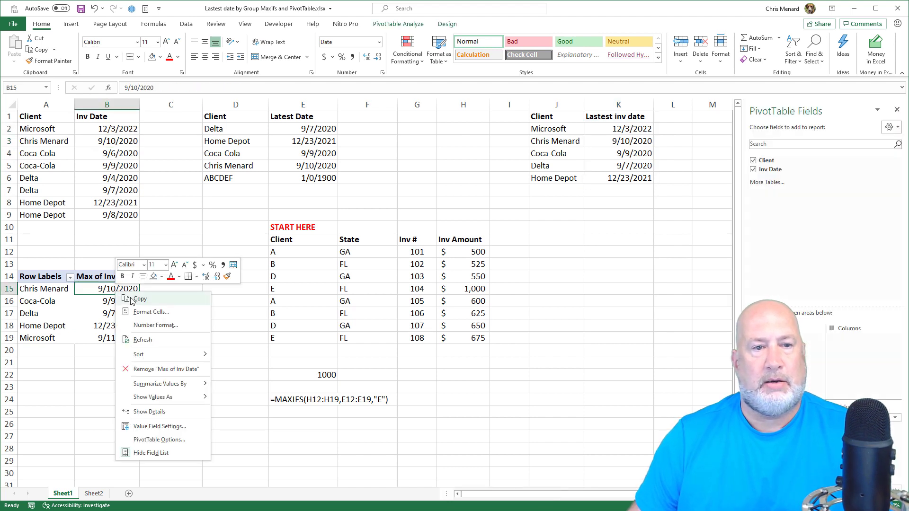
click(153, 345)
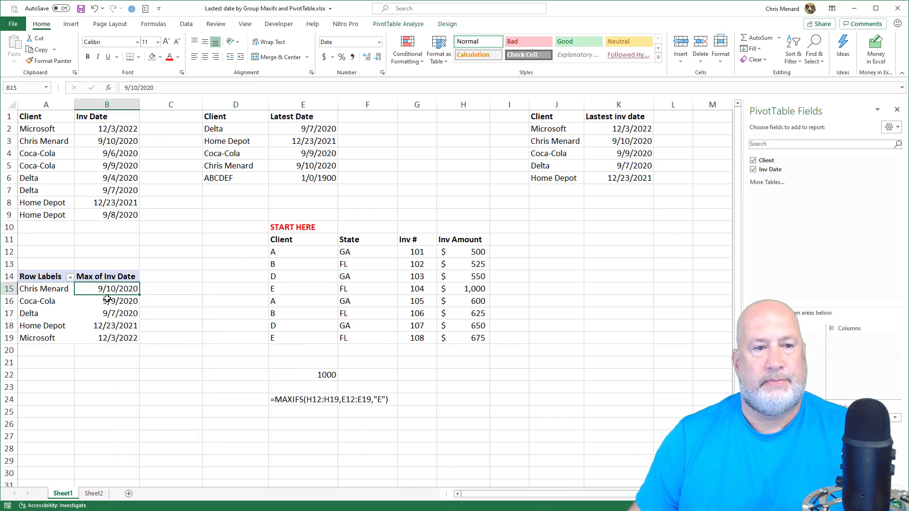
click(120, 337)
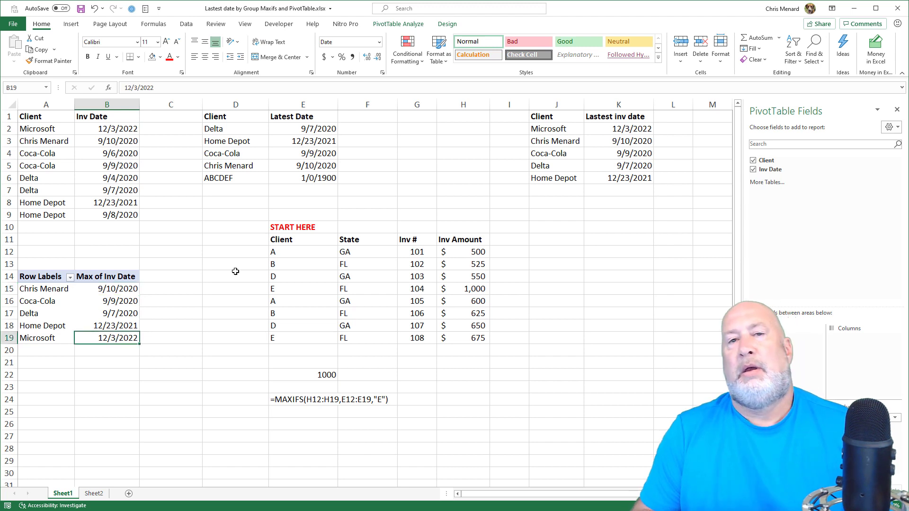
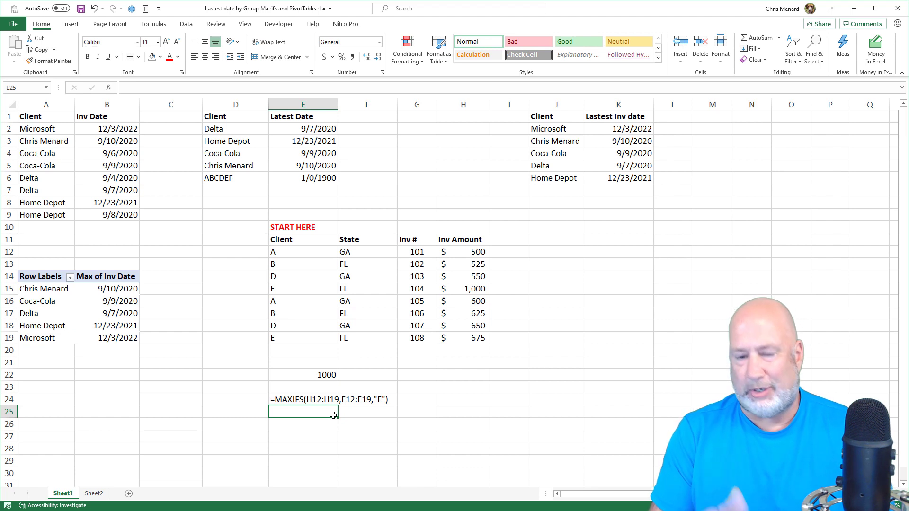
- Start a MAXIFS formula in E25 with max range H12:H19, client range E12:E19 and criterion "a"
text(=)
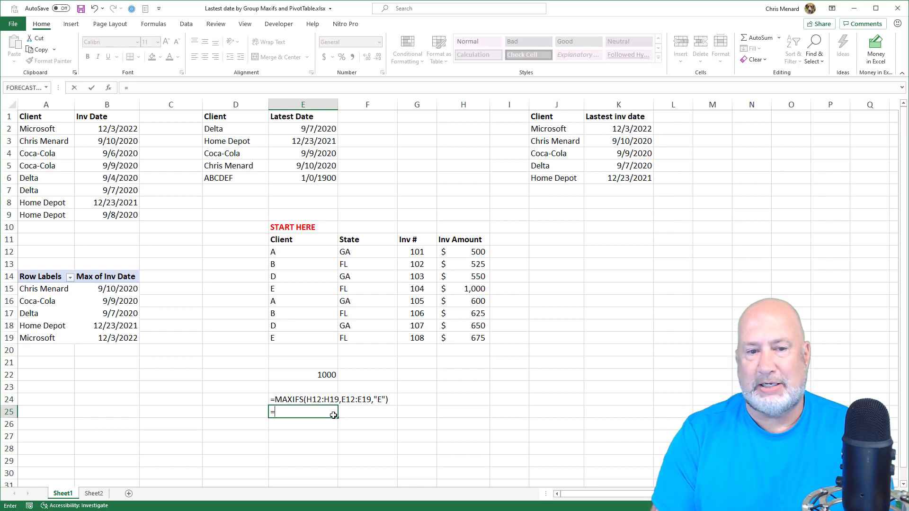
text(maxifs)
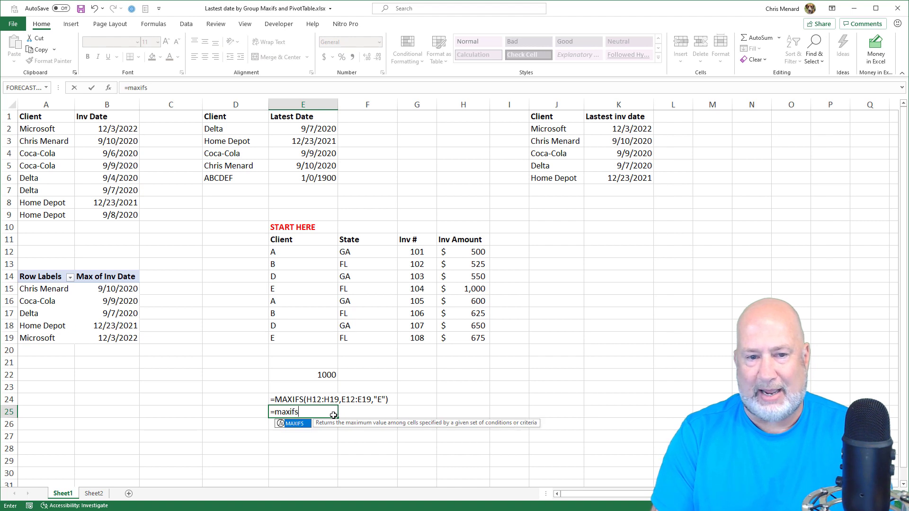
key(Tab)
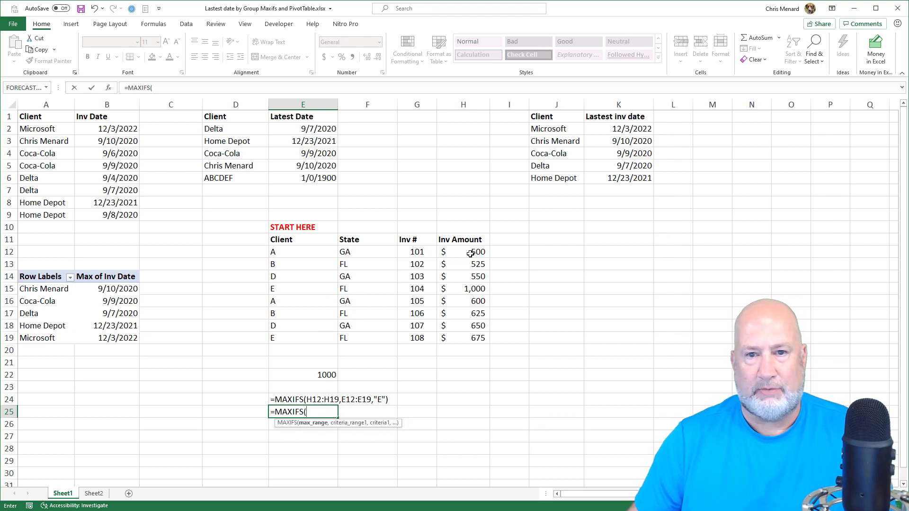
drag(473, 254, 466, 344)
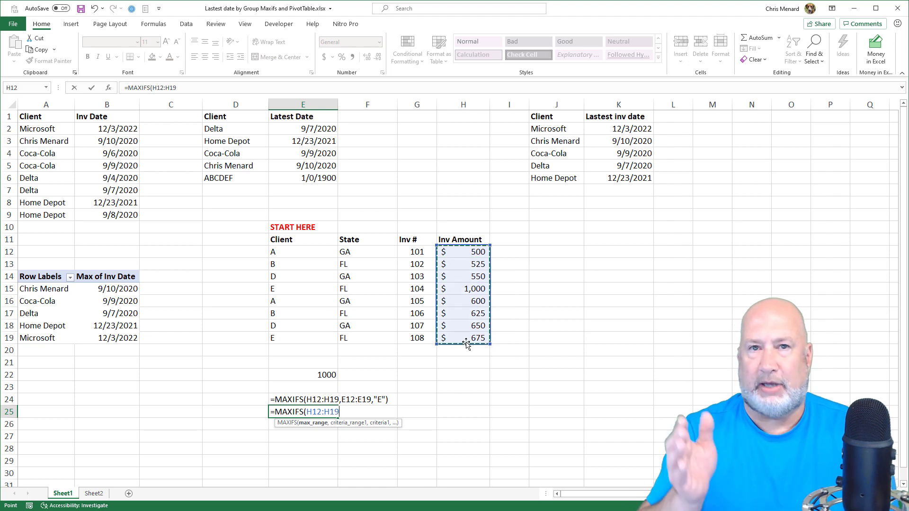
text(,)
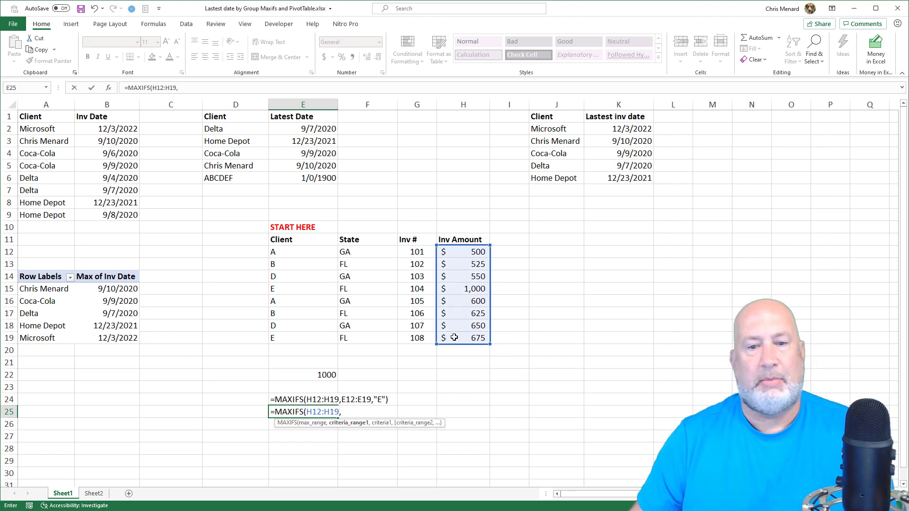
click(291, 253)
drag(292, 262, 287, 340)
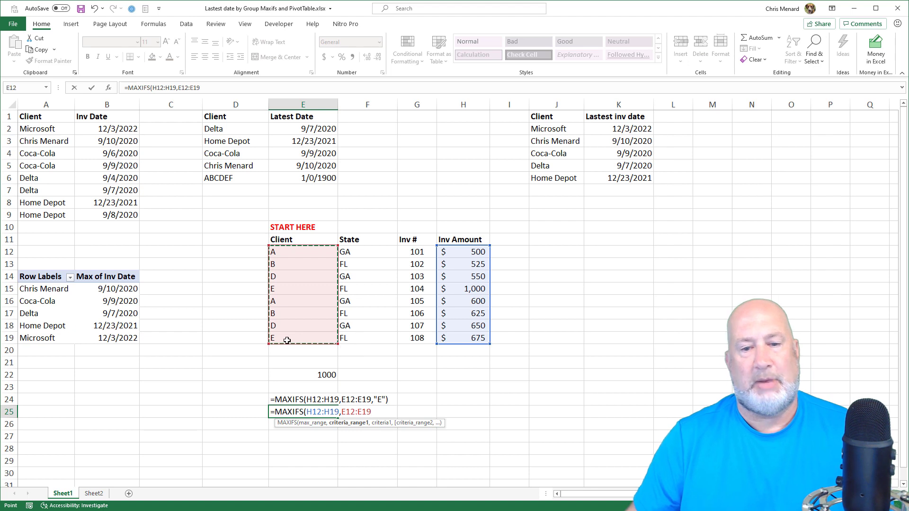
text(,"a")
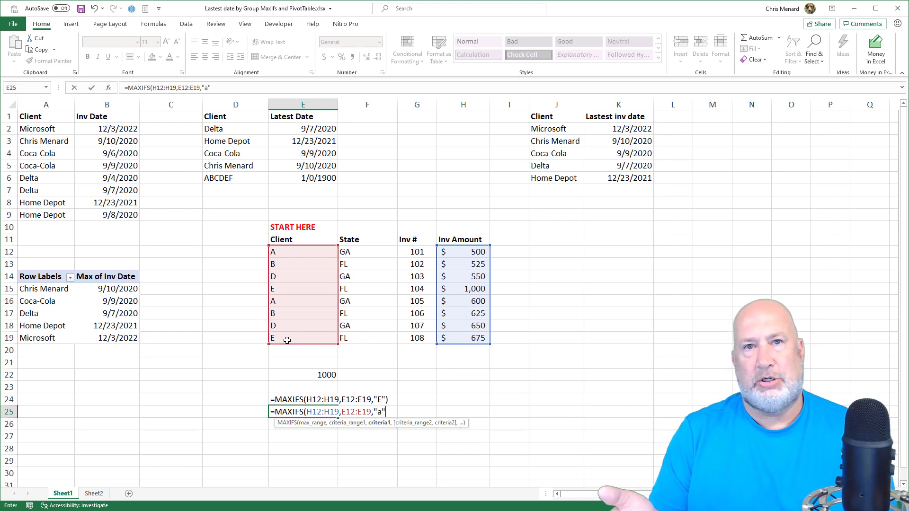
- Add the state range F12:F19 with criterion "GA" to the MAXIFS formula in E25 and complete it
text(,)
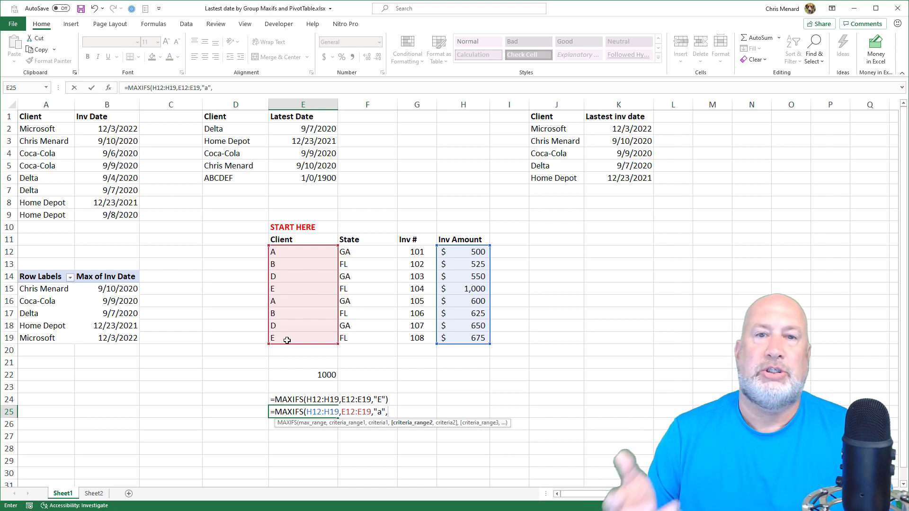
click(371, 254)
drag(371, 255, 366, 334)
text(,)
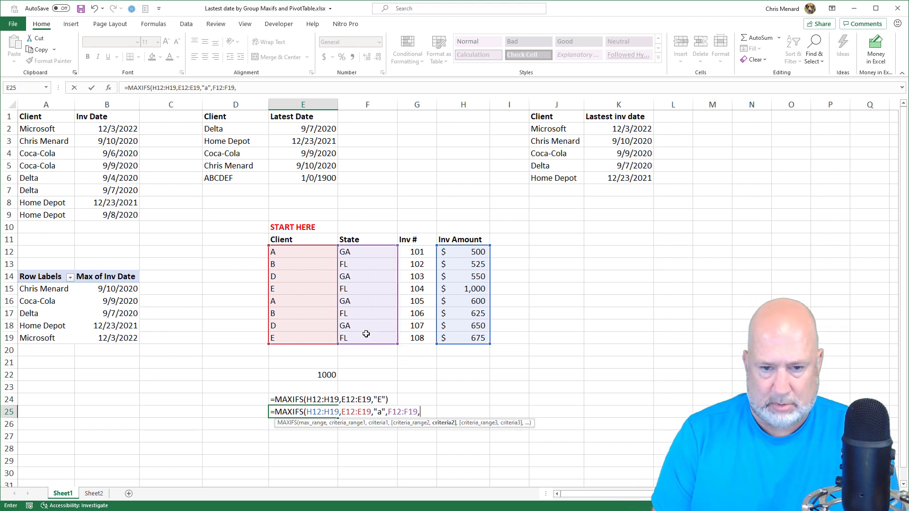
text("GA")
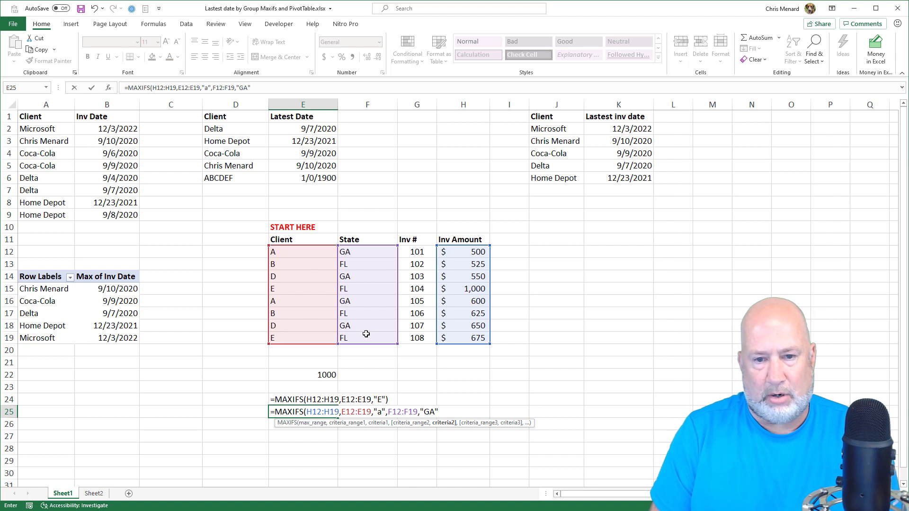
text())
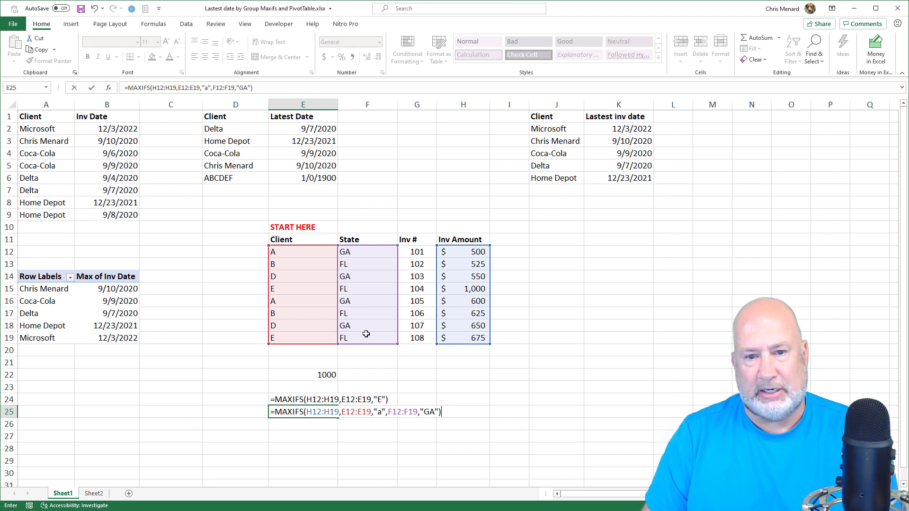
key(ctrl+Return)
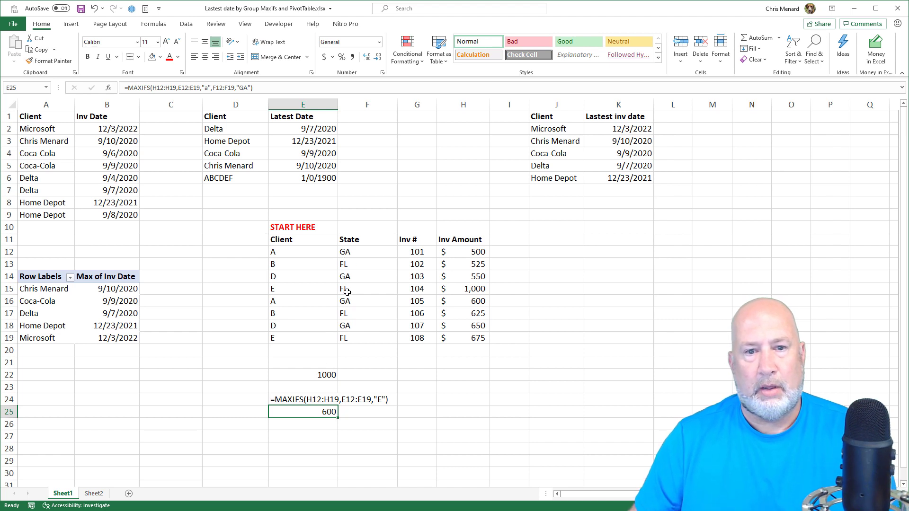
- Change the state of invoice 105 in F16 to SC and review the MAXIFS formula in E25
click(357, 302)
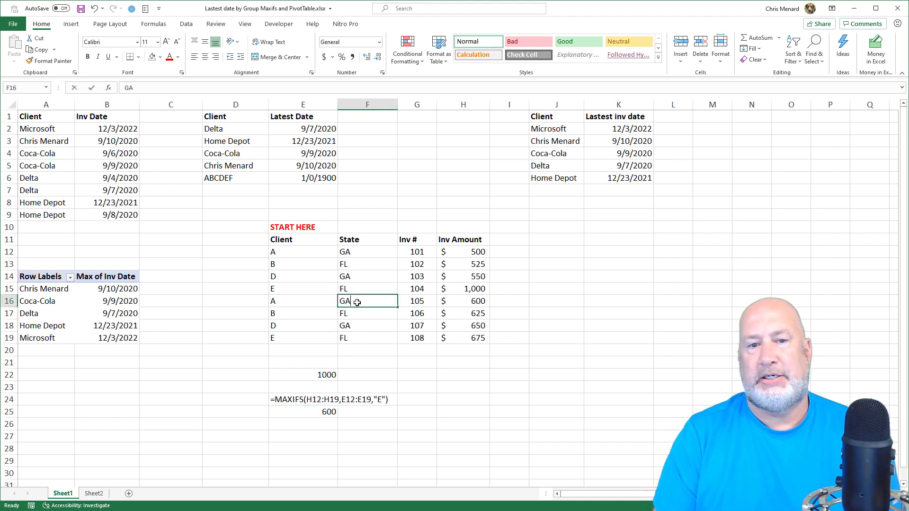
text(SC)
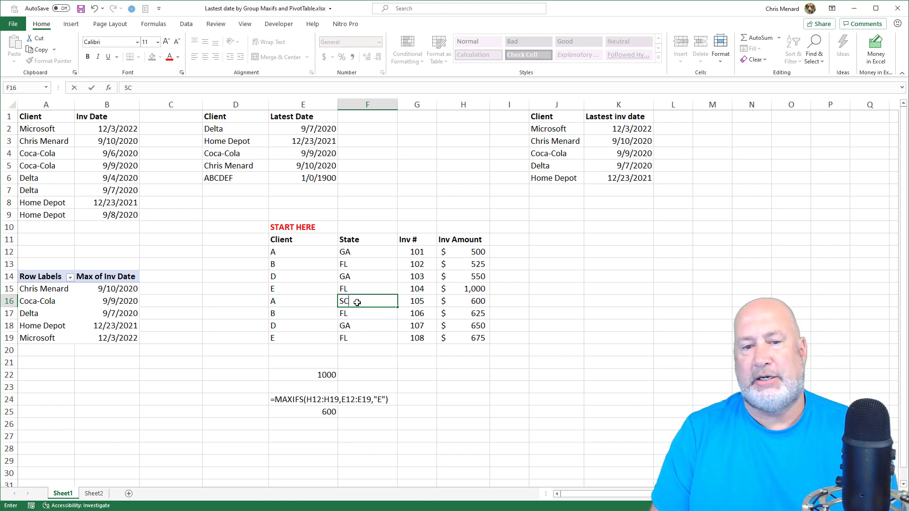
key(Return)
double_click(323, 411)
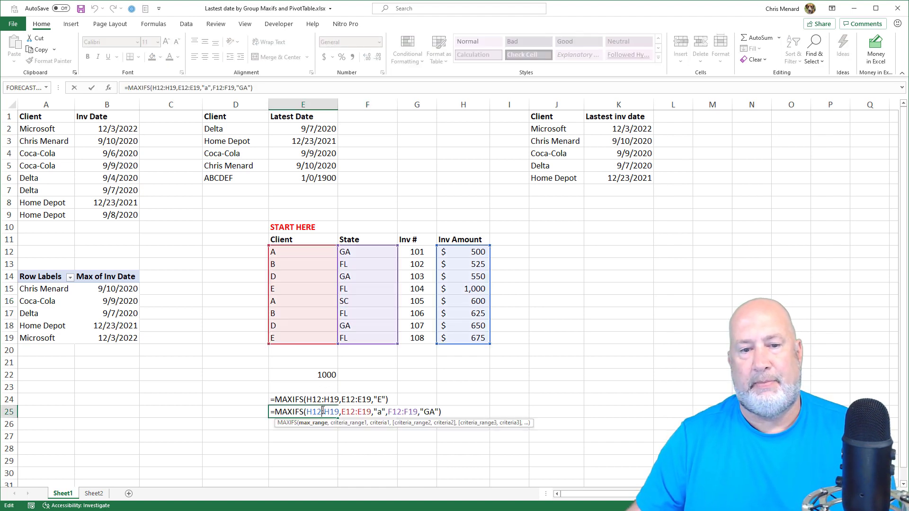
key(Return)
- Show the formula of E25 as text in E26 with FORMULATEXT and select the MAXIFS result in E25
text(=)
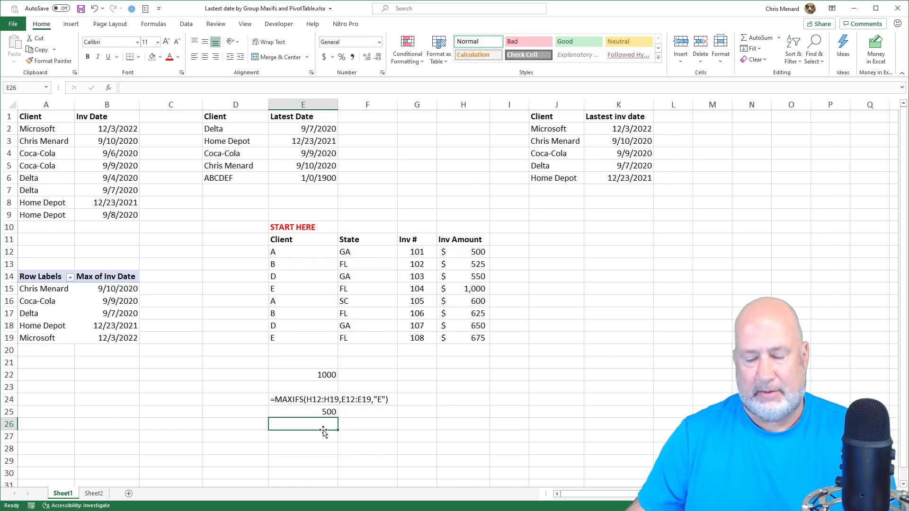
text(formu)
key(Tab)
text(E25))
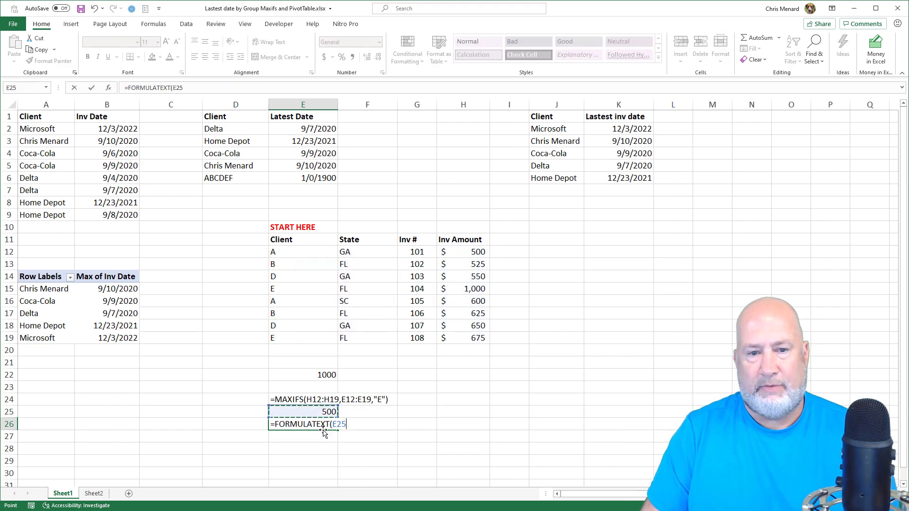
key(Return)
click(322, 427)
click(320, 411)
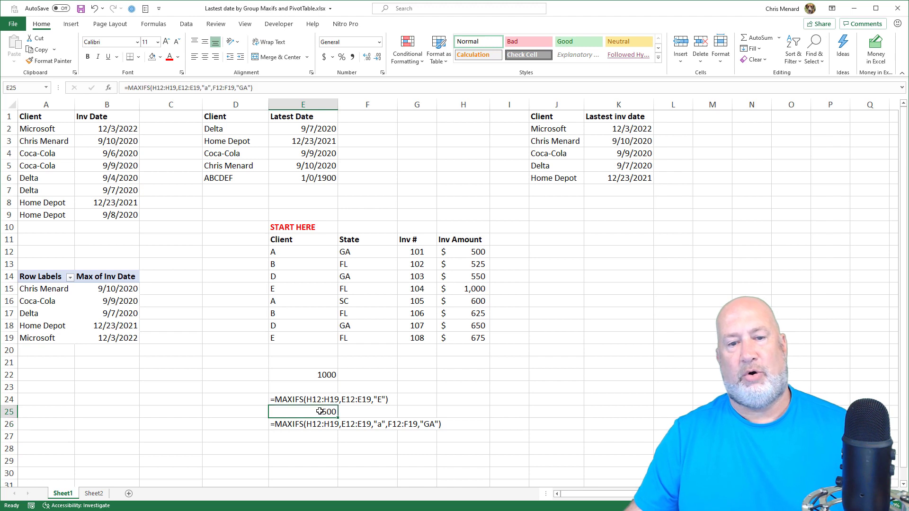